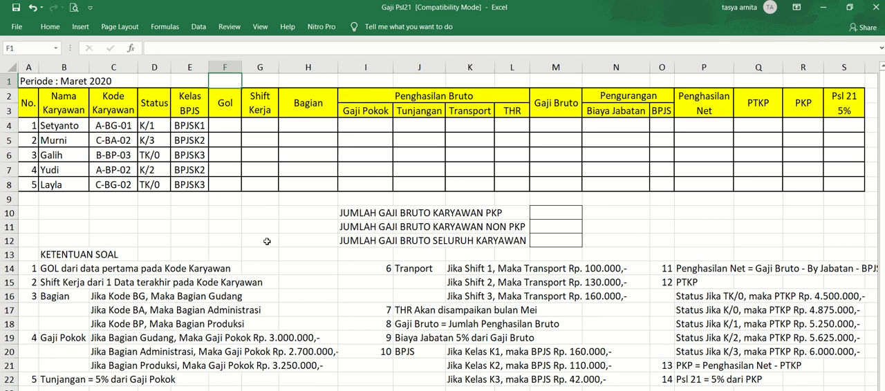
{"action": "key", "text": "Left"}
{"action": "key", "text": "Left"}
{"action": "key", "text": "Left"}
{"action": "key", "text": "Left"}
{"action": "key", "text": "Left"}
{"action": "key", "text": "Down"}
{"action": "key", "text": "Down"}
{"action": "key", "text": "Down"}
{"action": "key", "text": "Down"}
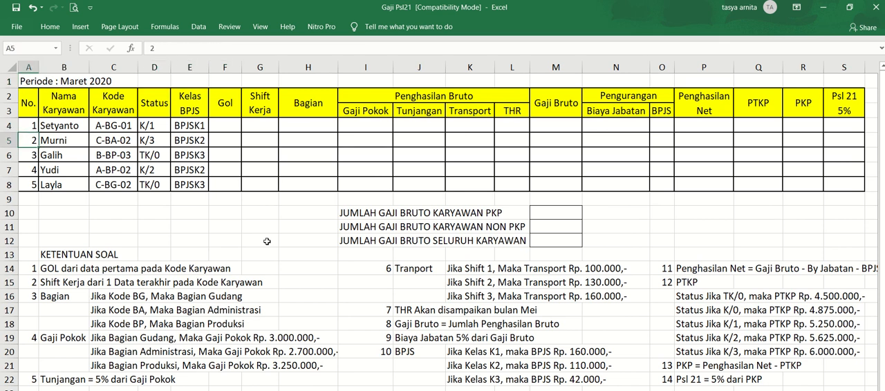
{"action": "key", "text": "Down"}
{"action": "key", "text": "Down"}
{"action": "key", "text": "Right"}
{"action": "key", "text": "Right"}
{"action": "key", "text": "Right"}
{"action": "key", "text": "Right"}
{"action": "key", "text": "Right"}
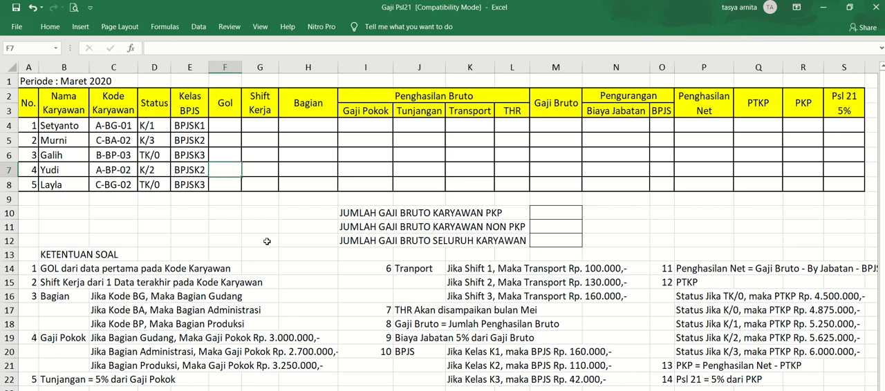
{"action": "left_click", "coordinate": [229, 127]}
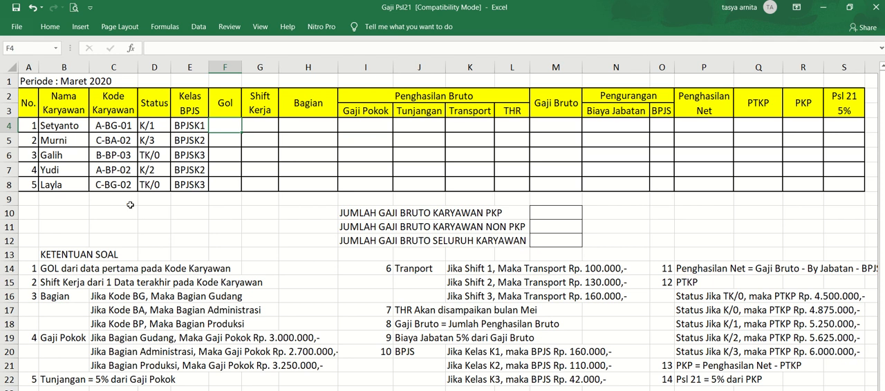
{"action": "left_click", "coordinate": [108, 126]}
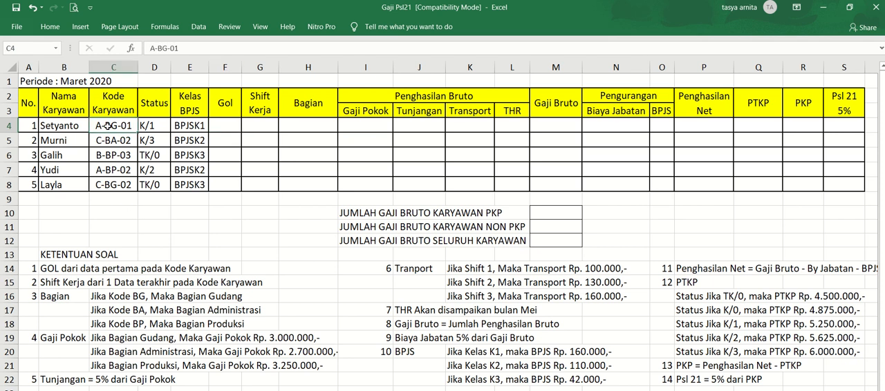
{"action": "key", "text": "shift+Down"}
{"action": "key", "text": "shift+Down"}
{"action": "key", "text": "shift+Down"}
{"action": "key", "text": "shift+Down"}
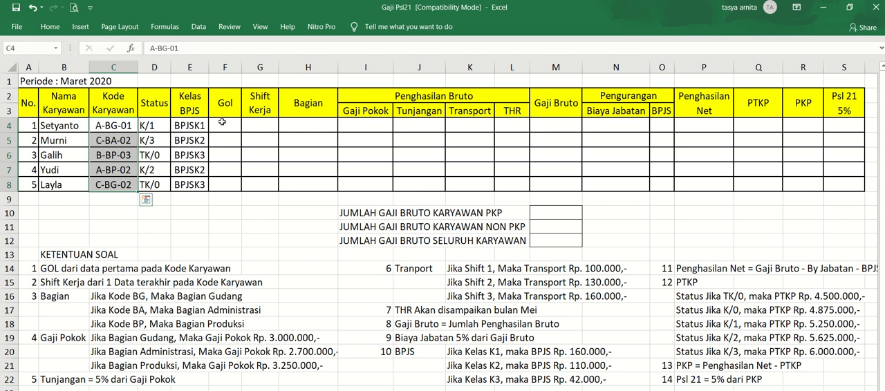
- Enter the formula =LEFT(C4,1) in cell F4 to extract the Gol from the employee code
{"action": "left_click", "coordinate": [222, 121]}
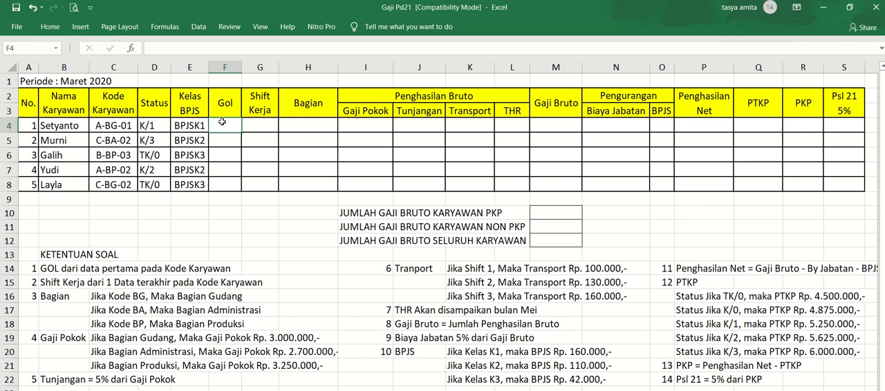
{"action": "type", "text": "=LWFT"}
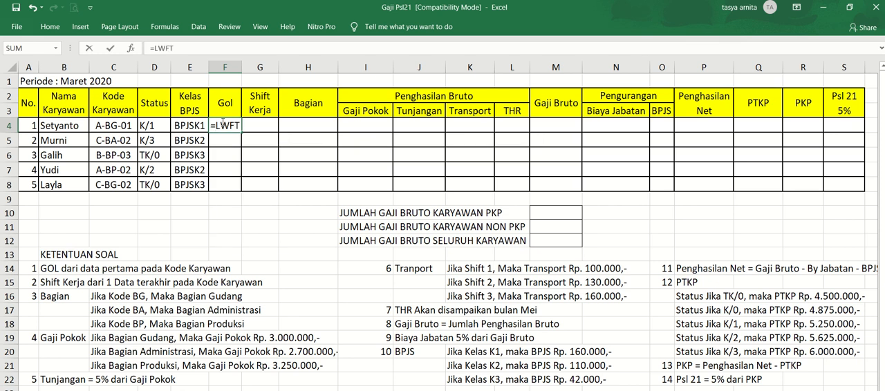
{"action": "key", "text": "BackSpace"}
{"action": "key", "text": "BackSpace"}
{"action": "key", "text": "BackSpace"}
{"action": "type", "text": "EFT"}
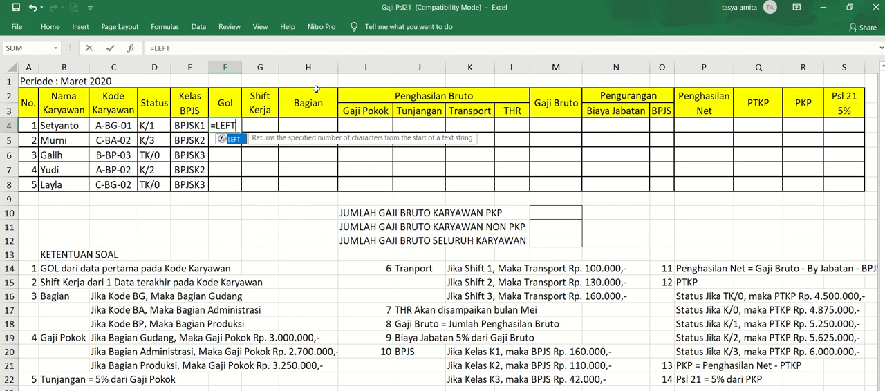
{"action": "type", "text": "("}
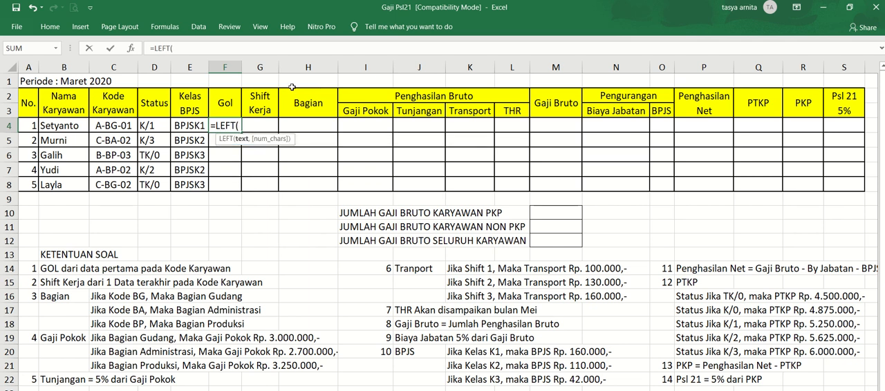
{"action": "left_click", "coordinate": [119, 128]}
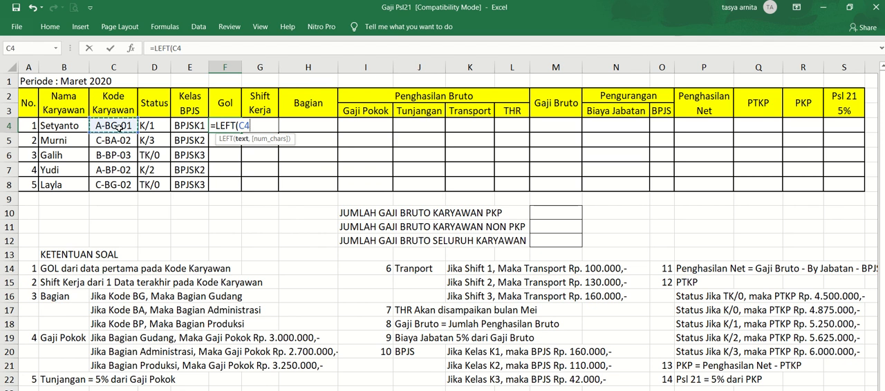
{"action": "type", "text": ",1"}
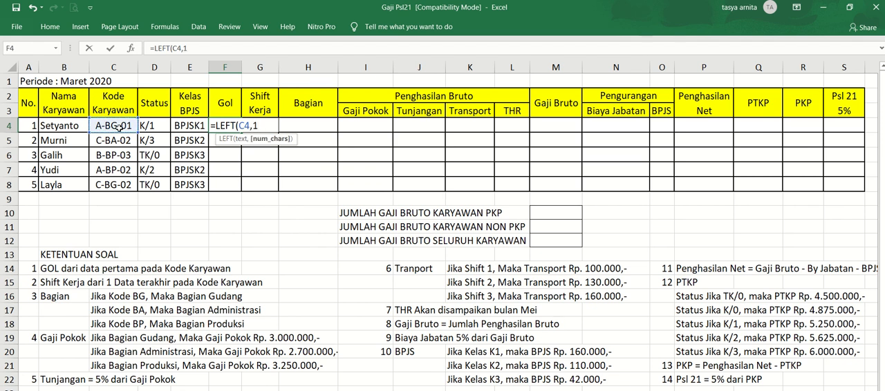
{"action": "type", "text": ")"}
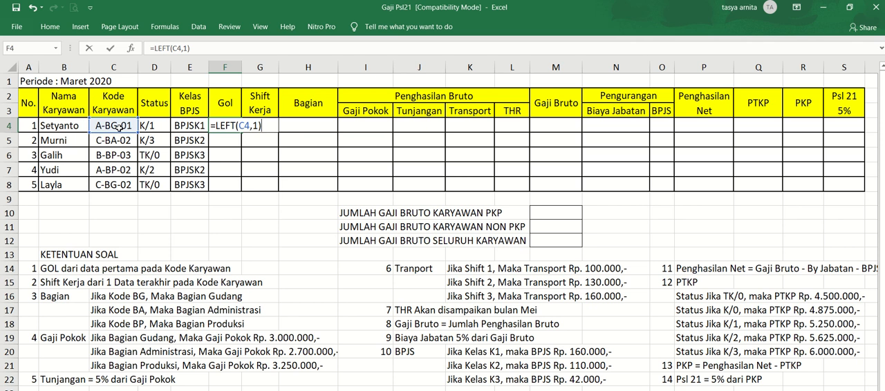
{"action": "key", "text": "Return"}
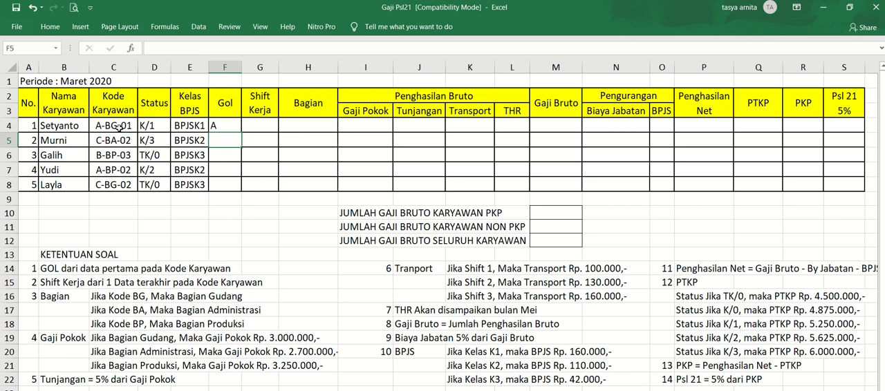
- Copy the Gol formula from F4 down through F8 for the remaining employees
{"action": "key", "text": "Up"}
{"action": "key", "text": "ctrl+c"}
{"action": "key", "text": "shift+Down"}
{"action": "key", "text": "shift+Down"}
{"action": "key", "text": "shift+Down"}
{"action": "key", "text": "shift+Down"}
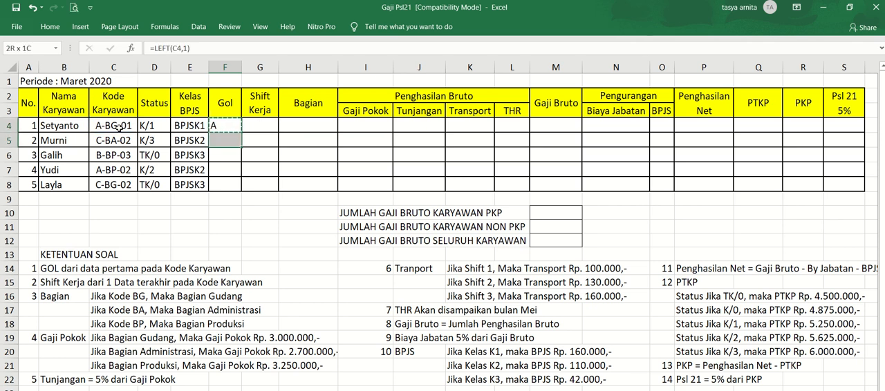
{"action": "key", "text": "ctrl+v"}
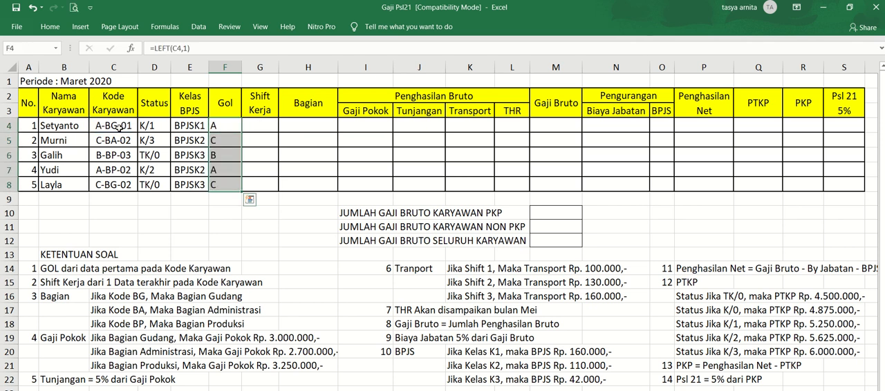
{"action": "key", "text": "Left"}
{"action": "key", "text": "Right"}
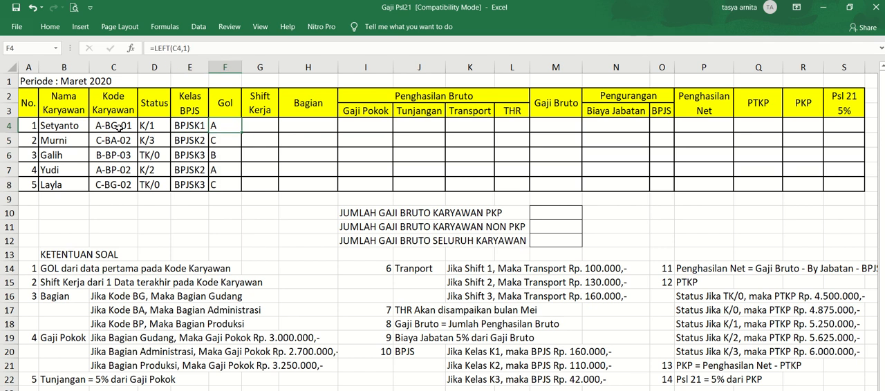
- Enter the formula =RIGHT(C4,1) in cell G4 to extract the Shift Kerja from the employee code
{"action": "left_click", "coordinate": [257, 126]}
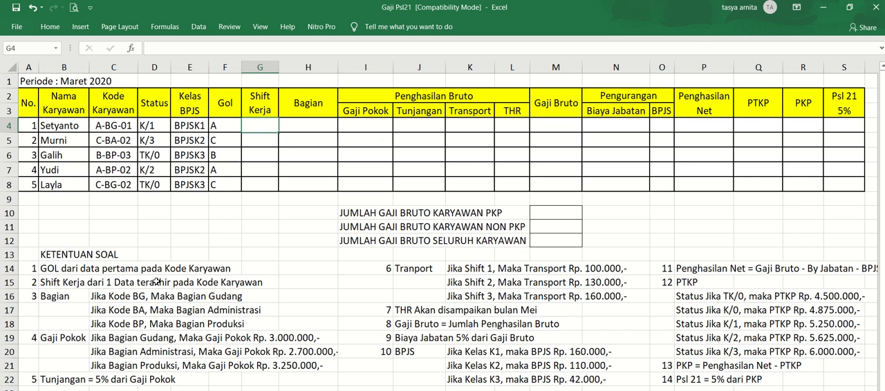
{"action": "left_click", "coordinate": [130, 130]}
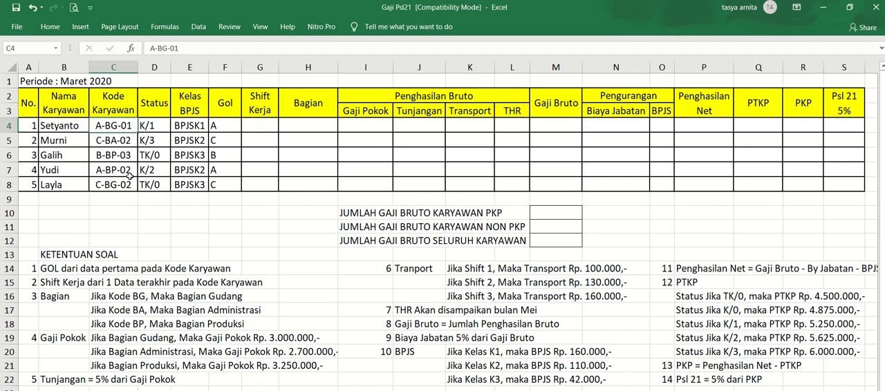
{"action": "left_click", "coordinate": [253, 126]}
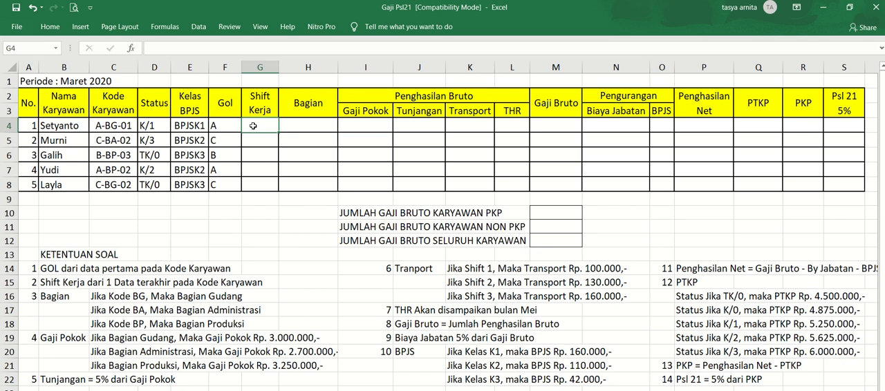
{"action": "type", "text": "=RIG"}
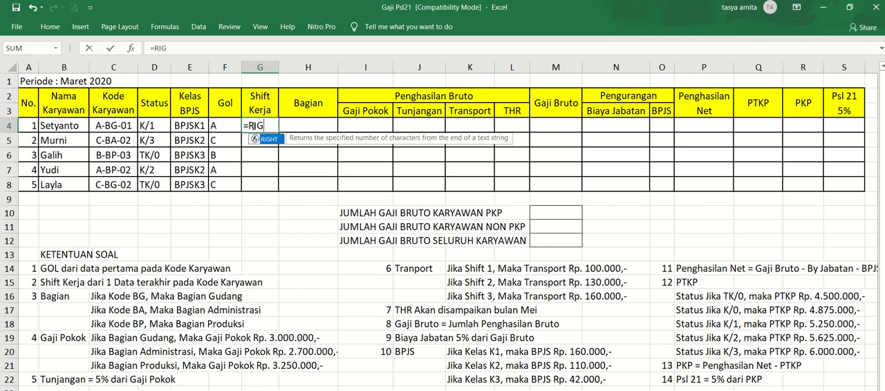
{"action": "type", "text": "HT("}
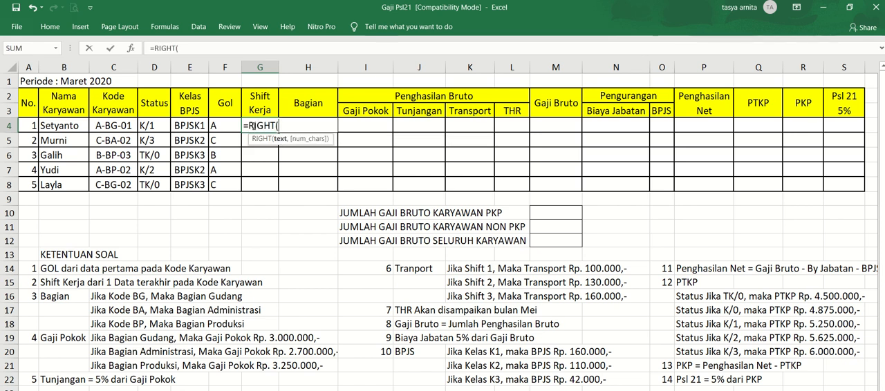
{"action": "left_click", "coordinate": [121, 126]}
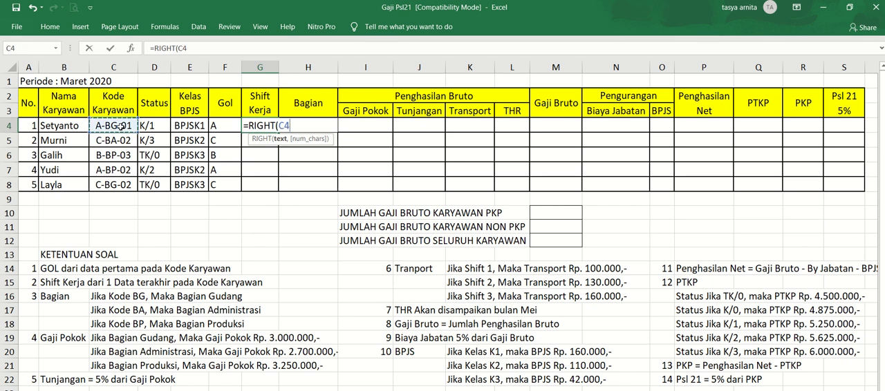
{"action": "type", "text": ","}
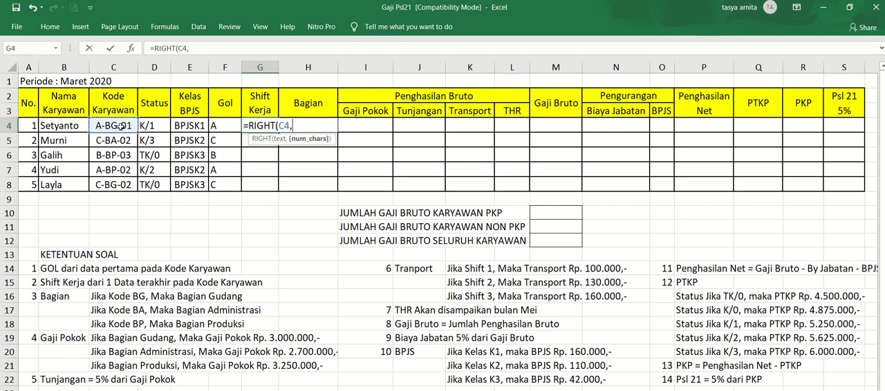
{"action": "type", "text": "1)"}
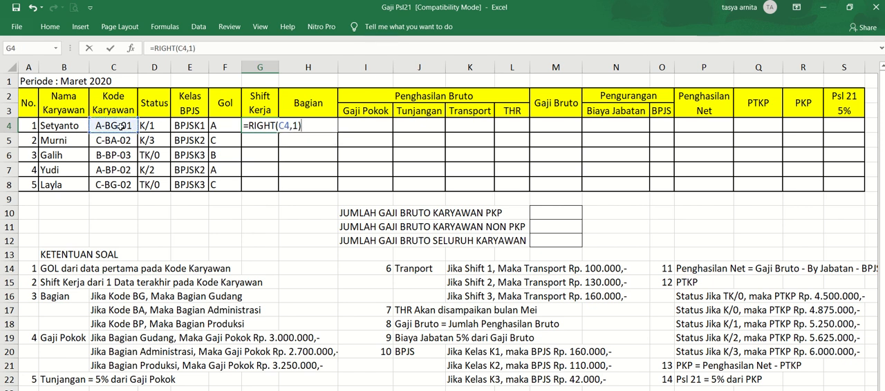
{"action": "key", "text": "ctrl+Return"}
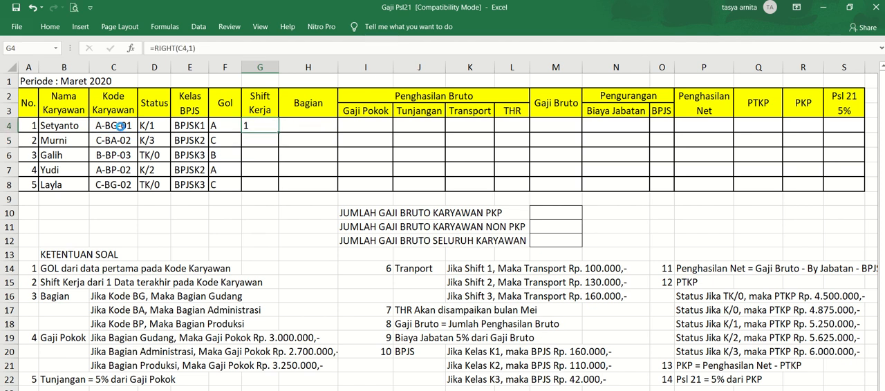
- Copy the Shift Kerja formula from G4 down through G8 for the remaining employees
{"action": "key", "text": "ctrl+c"}
{"action": "key", "text": "shift+Down"}
{"action": "key", "text": "shift+Down"}
{"action": "key", "text": "shift+Down"}
{"action": "key", "text": "shift+Down"}
{"action": "key", "text": "ctrl+v"}
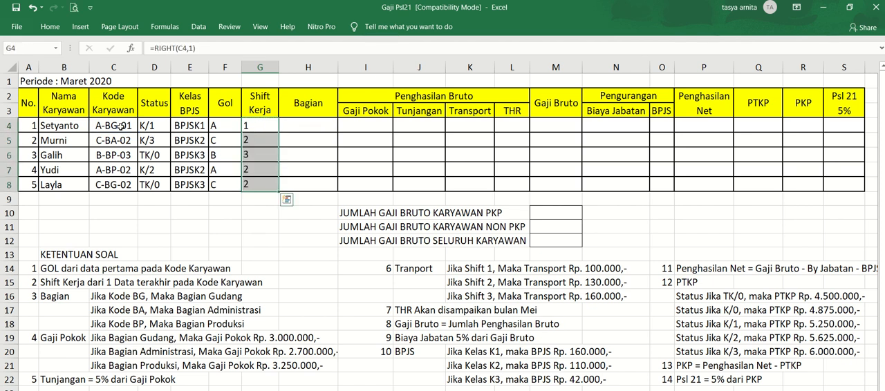
- Begin the Bagian formula in cell H4 with =IF(MID(C4,3,2)="BG","Gudang", to test the employee code for the warehouse department
{"action": "key", "text": "Right"}
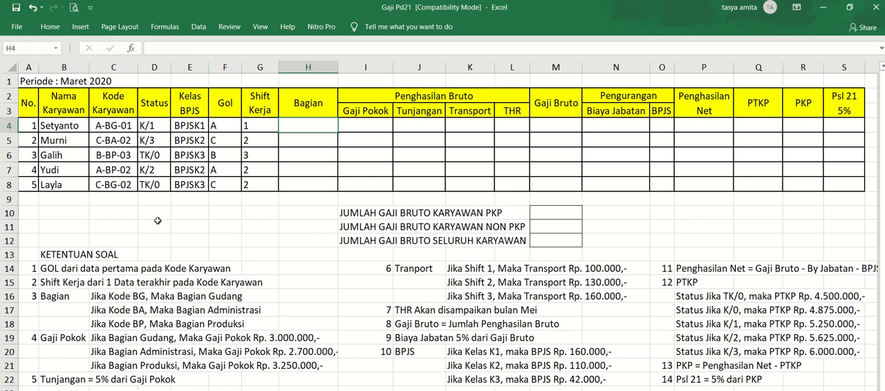
{"action": "left_click", "coordinate": [109, 125]}
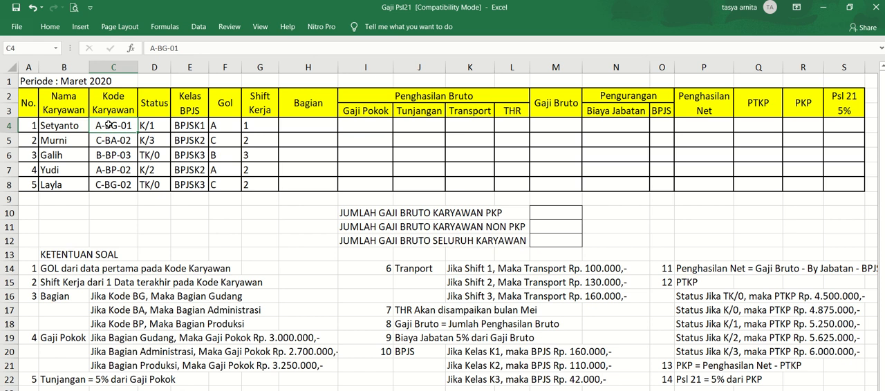
{"action": "left_click", "coordinate": [289, 125]}
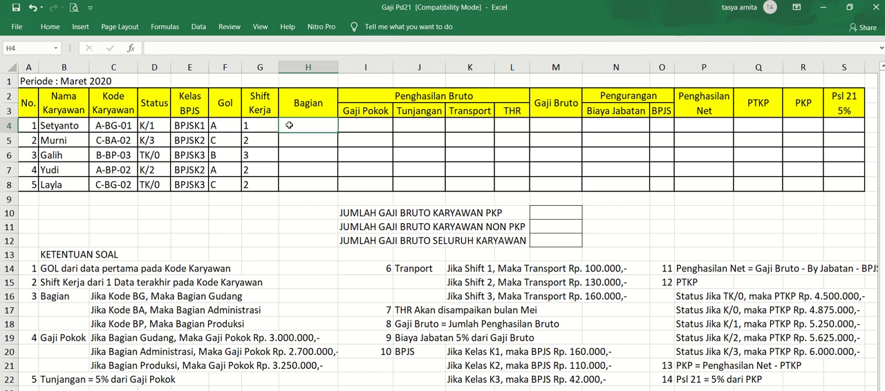
{"action": "type", "text": "=IF"}
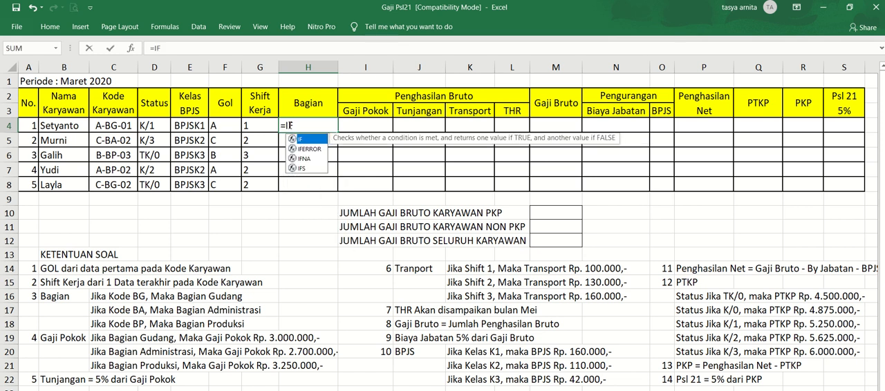
{"action": "type", "text": "("}
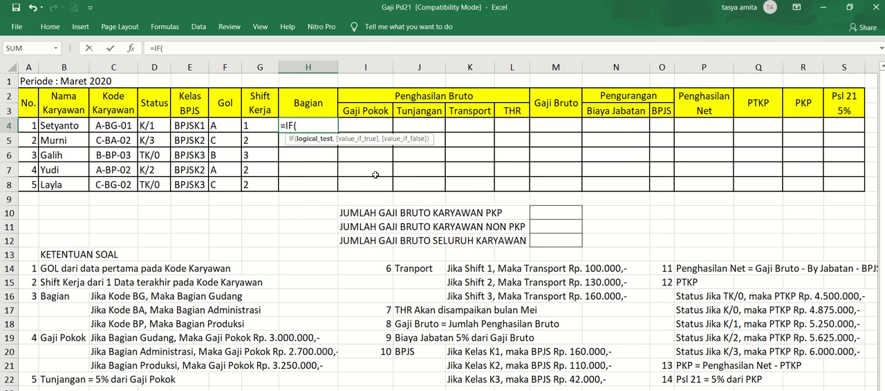
{"action": "type", "text": "MID"}
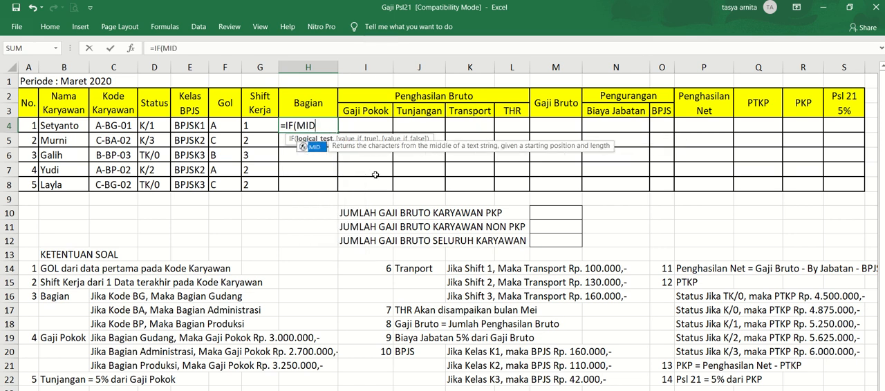
{"action": "type", "text": "("}
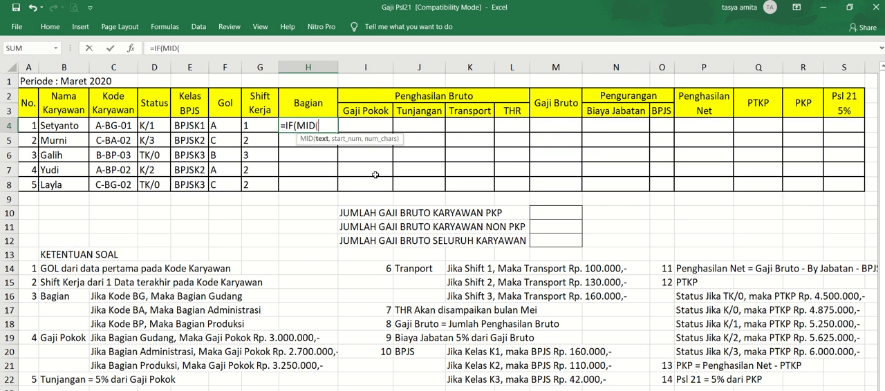
{"action": "left_click", "coordinate": [120, 126]}
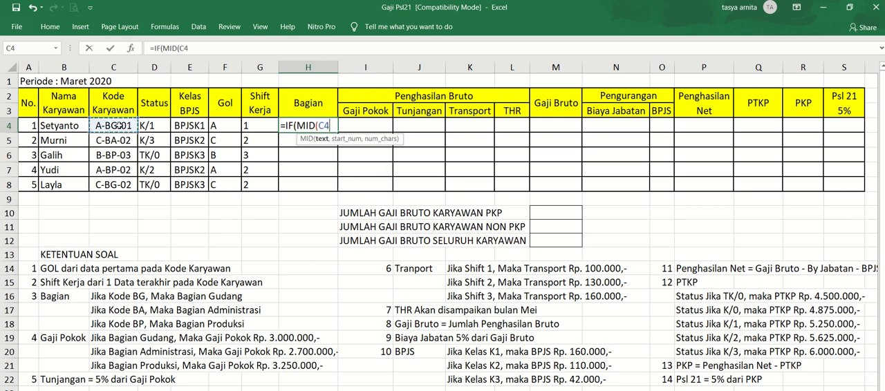
{"action": "type", "text": ","}
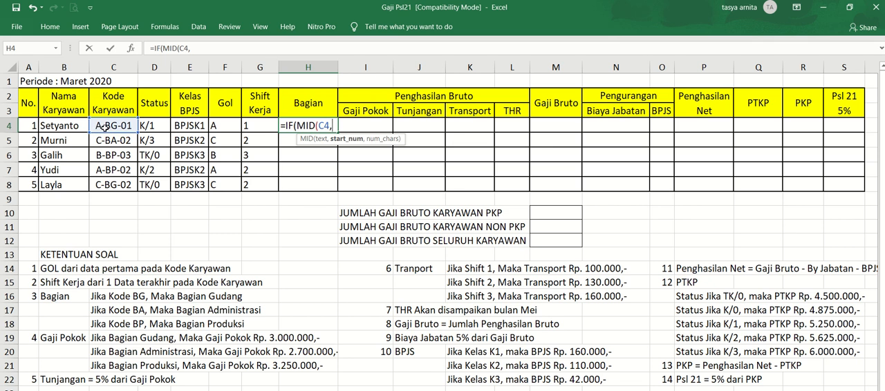
{"action": "type", "text": "3,"}
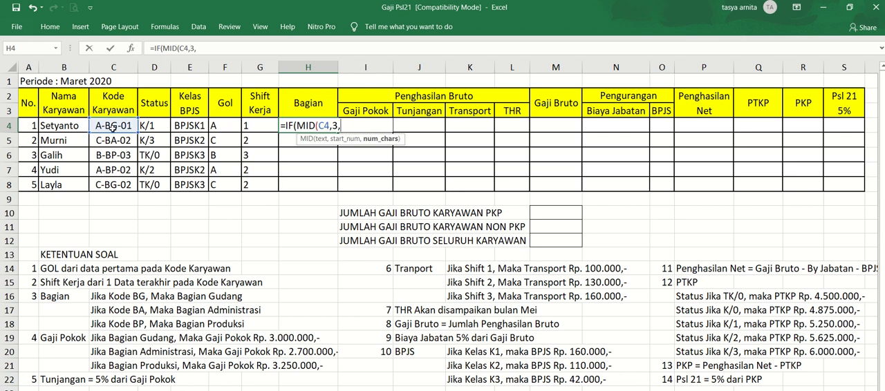
{"action": "type", "text": "2)="}
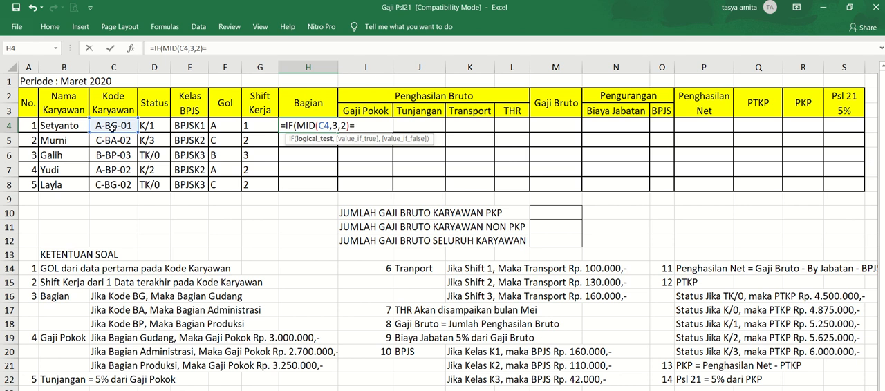
{"action": "type", "text": "\"BG\",\""}
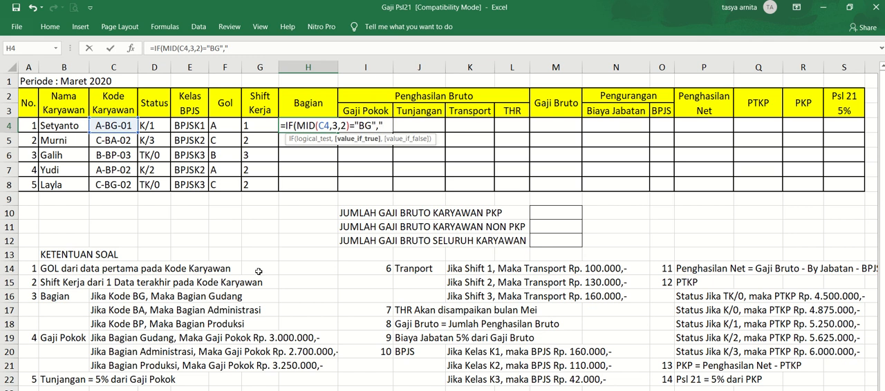
{"action": "type", "text": "G"}
{"action": "type", "text": "udan"}
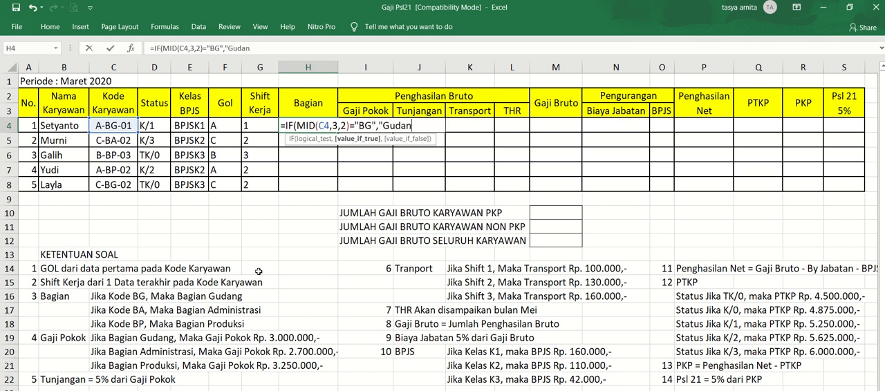
{"action": "type", "text": "g\","}
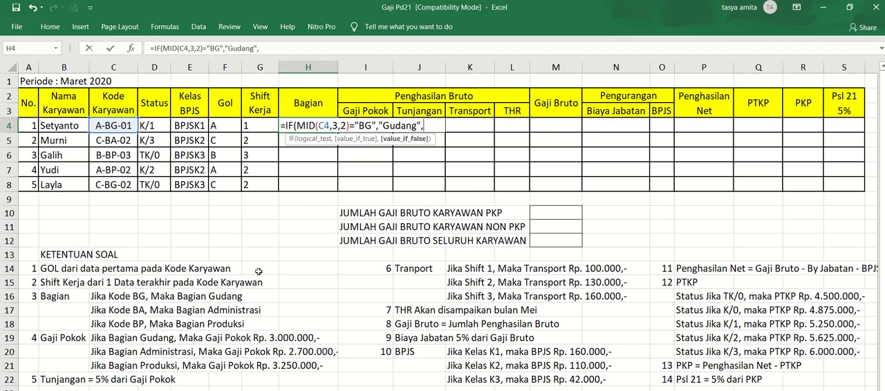
- Extend the H4 formula with the nested condition IF(MID(C4,3,2)="BA","Administrasi", for the administration department
{"action": "type", "text": "IF("}
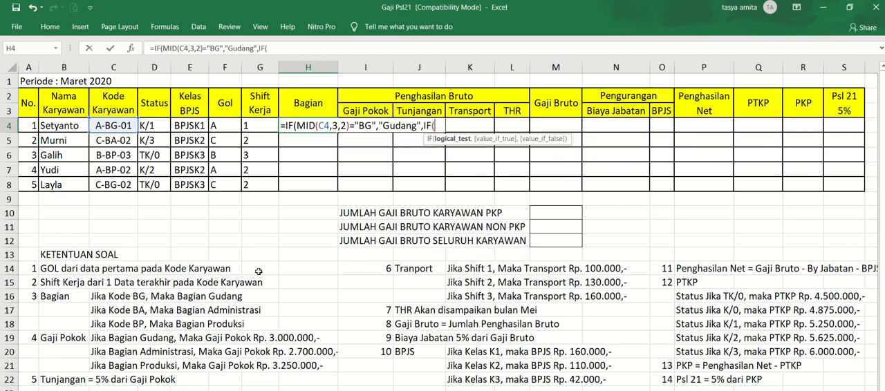
{"action": "type", "text": "MID("}
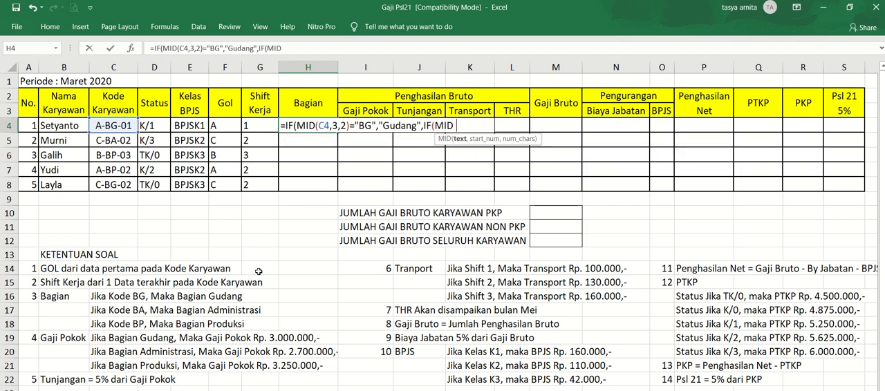
{"action": "left_click", "coordinate": [116, 126]}
{"action": "type", "text": ","}
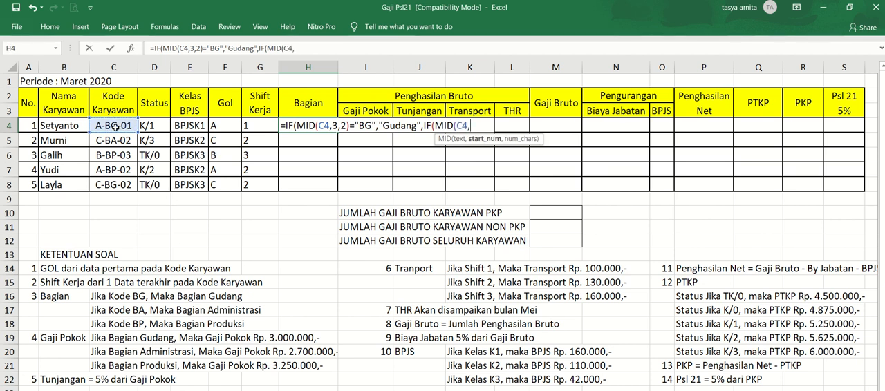
{"action": "type", "text": "3,"}
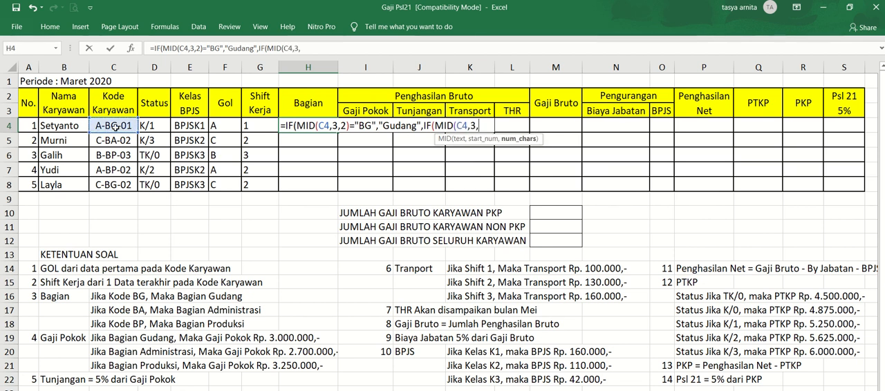
{"action": "type", "text": "2)"}
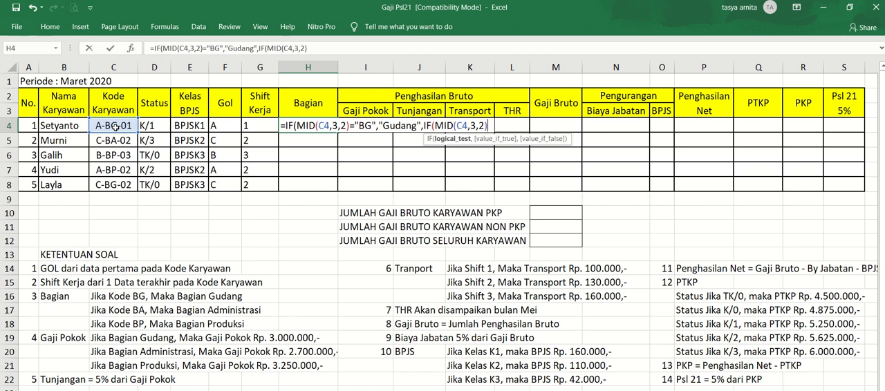
{"action": "type", "text": "=\"BA\","}
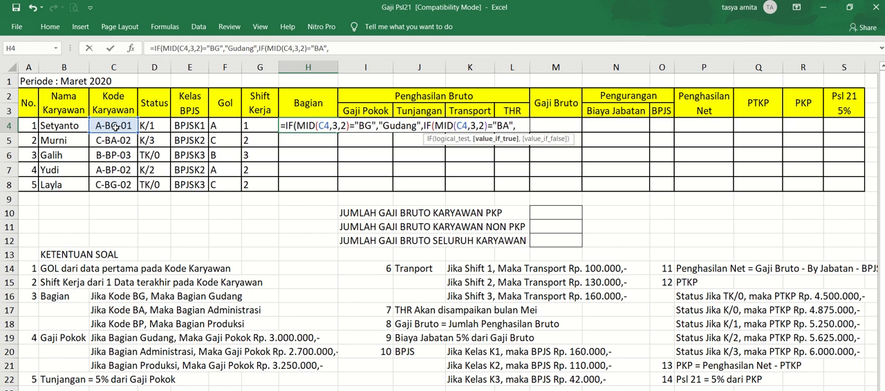
{"action": "type", "text": "\"Adminis"}
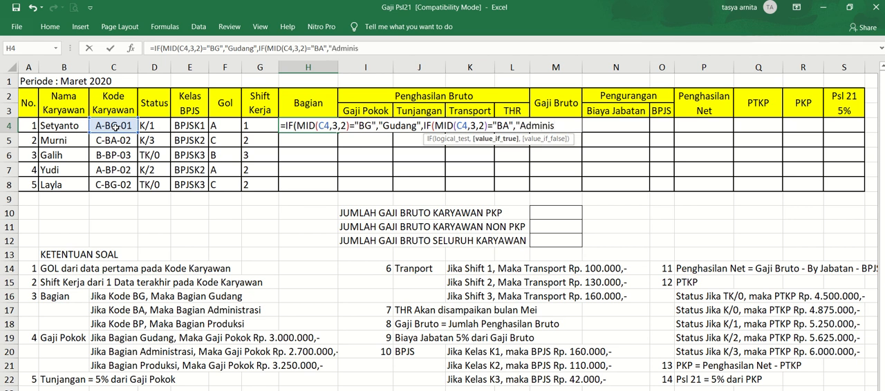
{"action": "type", "text": "trasi\","}
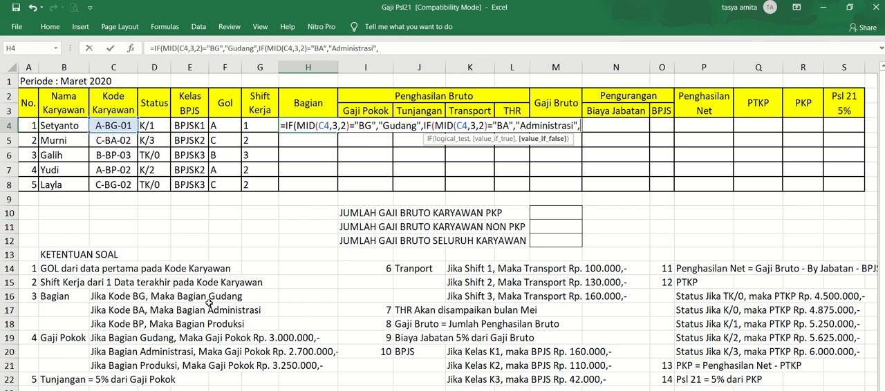
- Complete the Bagian formula in H4 with "Produksi" as the fallback value, close both IF functions and commit it
{"action": "type", "text": "\"produksi"}
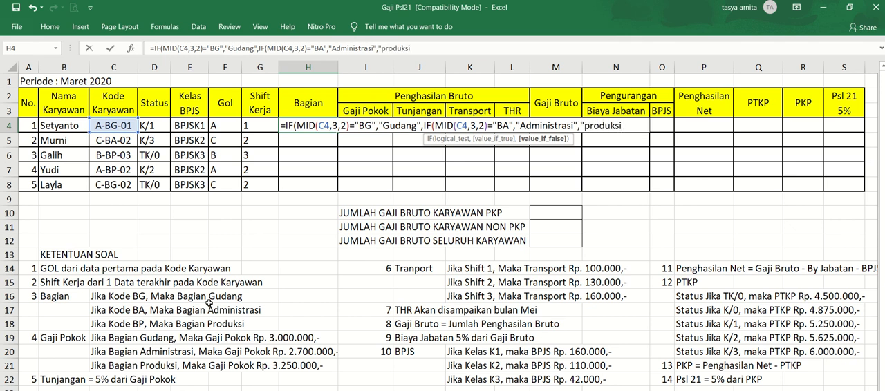
{"action": "type", "text": "\"))"}
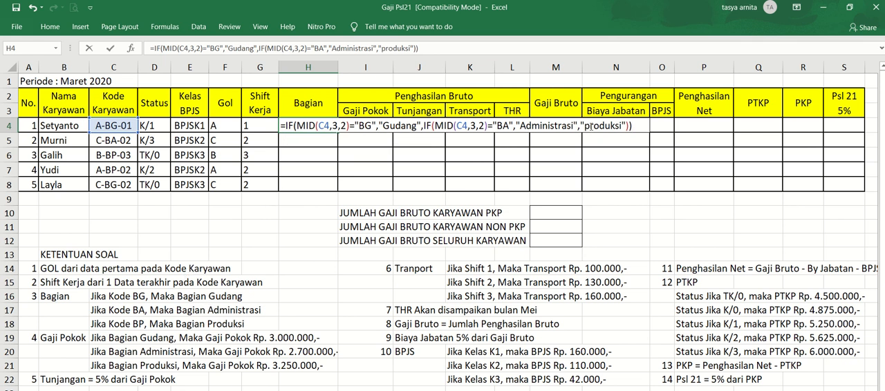
{"action": "left_click", "coordinate": [585, 126]}
{"action": "key", "text": "Delete"}
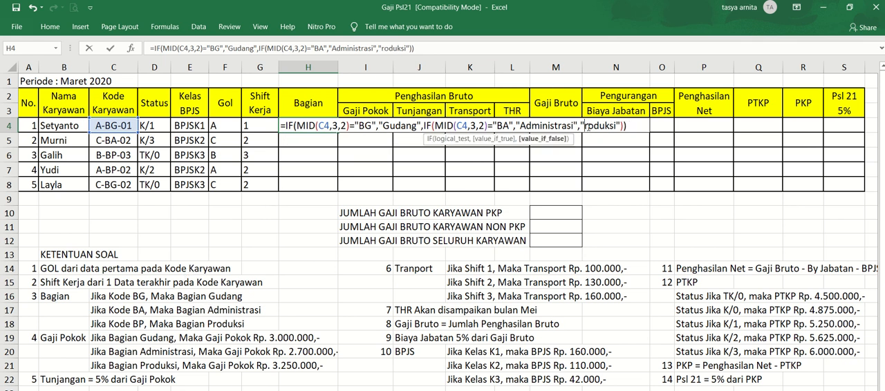
{"action": "type", "text": "P"}
{"action": "key", "text": "Return"}
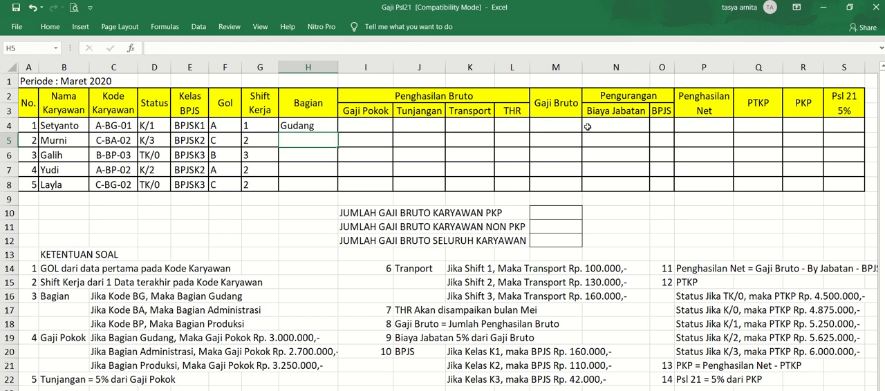
- Copy the Bagian formula from H4 down through H8 for the remaining employees
{"action": "key", "text": "Up"}
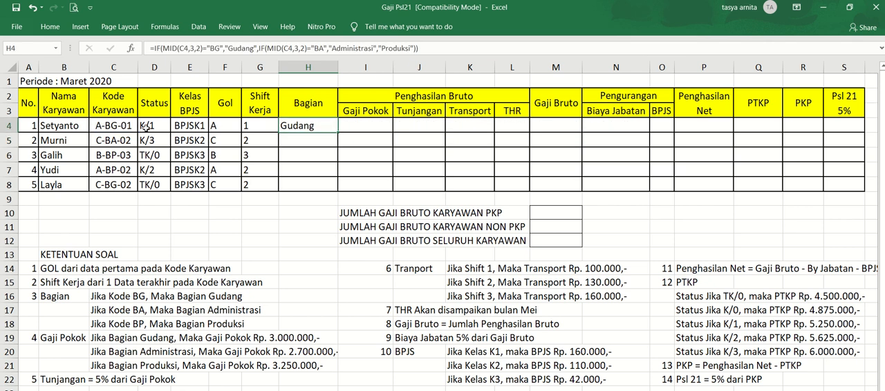
{"action": "left_click_drag", "start_coordinate": [338, 132], "coordinate": [334, 185]}
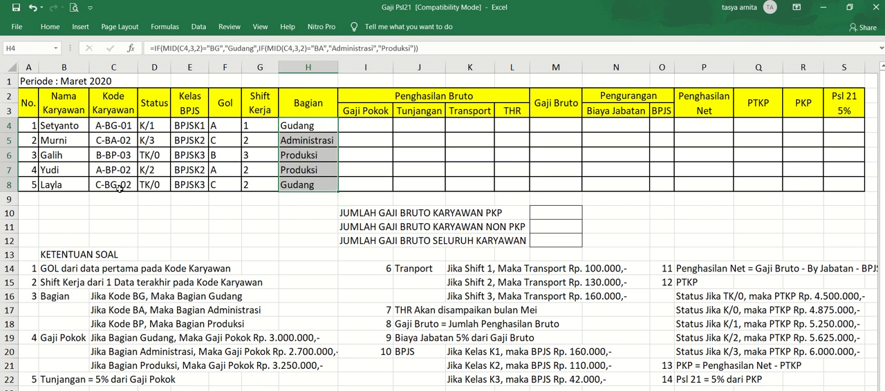
- Begin the Gaji Pokok formula in cell I4 with =IF(H4="Gudang",3000000, to assign the warehouse department's base salary
{"action": "left_click", "coordinate": [363, 123]}
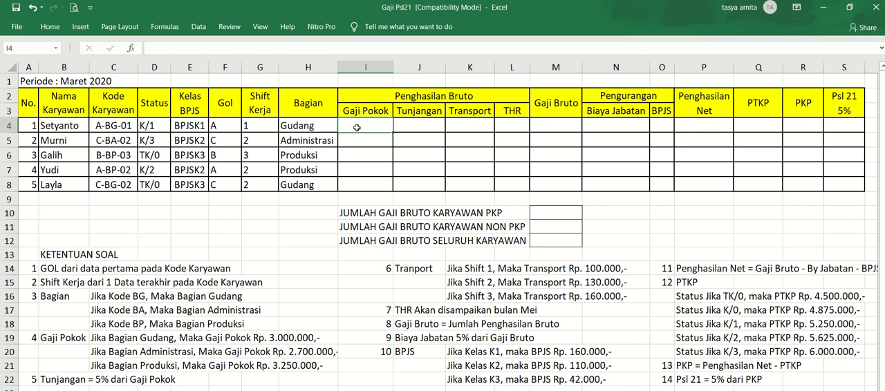
{"action": "type", "text": "=IF"}
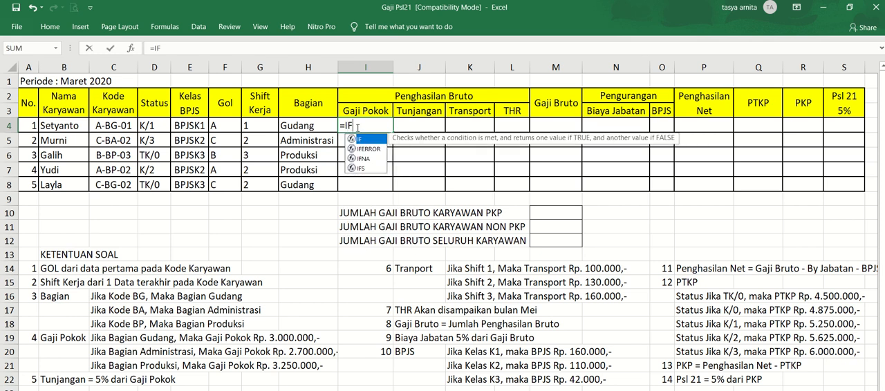
{"action": "type", "text": "("}
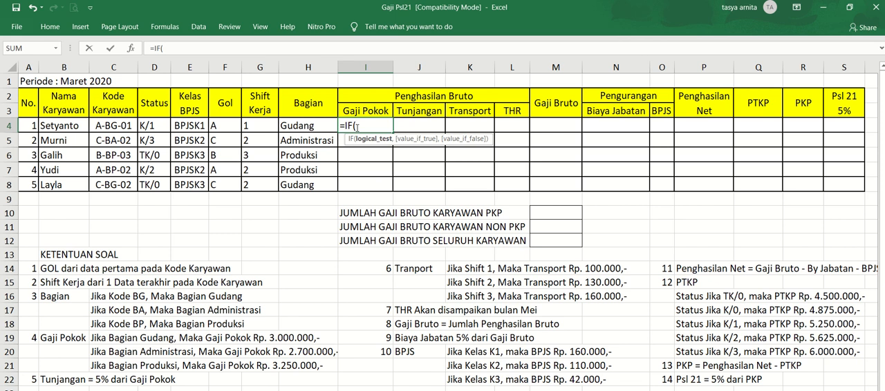
{"action": "left_click", "coordinate": [301, 124]}
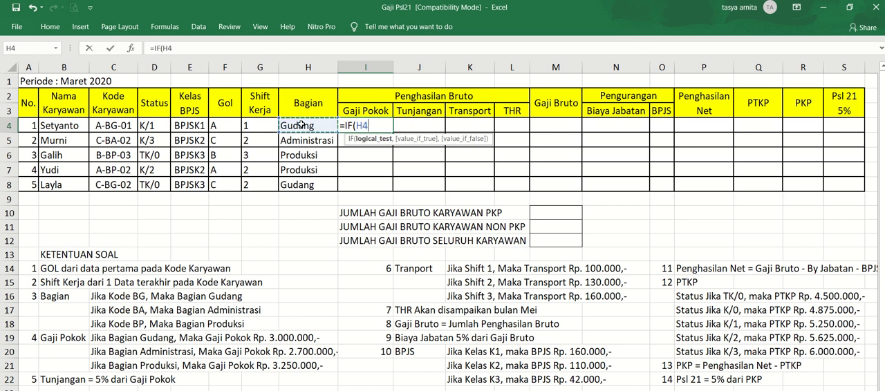
{"action": "type", "text": "=\"Gud"}
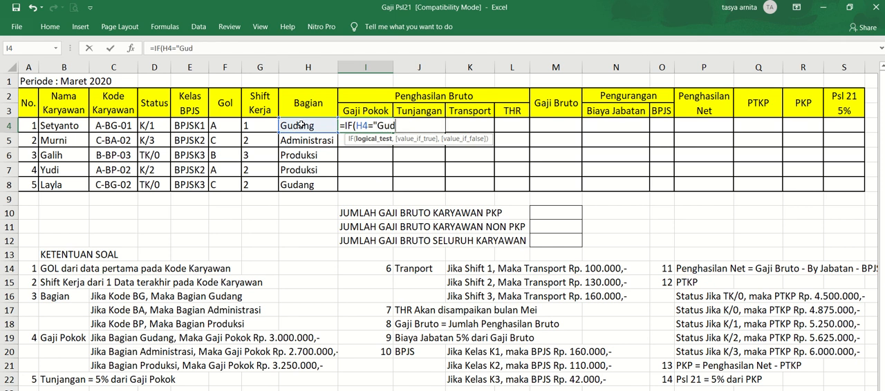
{"action": "type", "text": "ang\","}
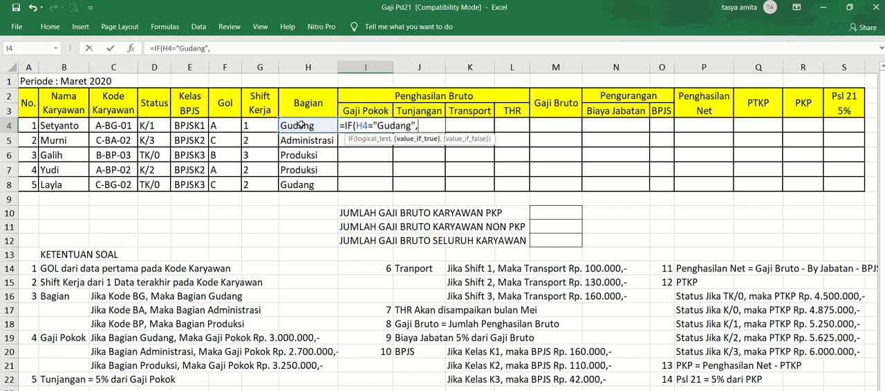
{"action": "type", "text": "3000000,"}
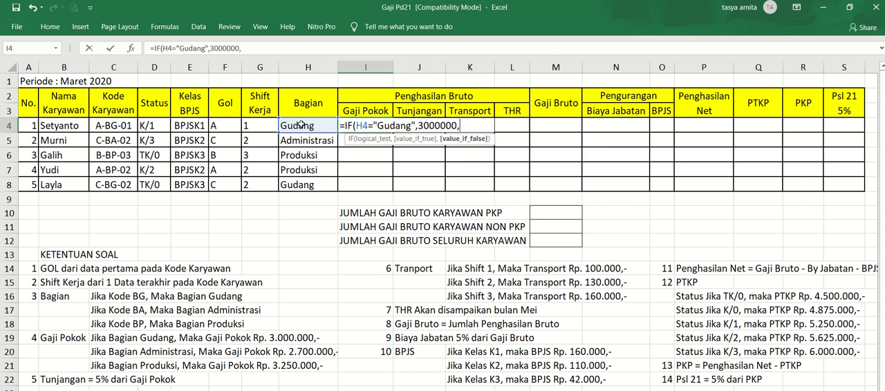
{"action": "type", "text": "IF"}
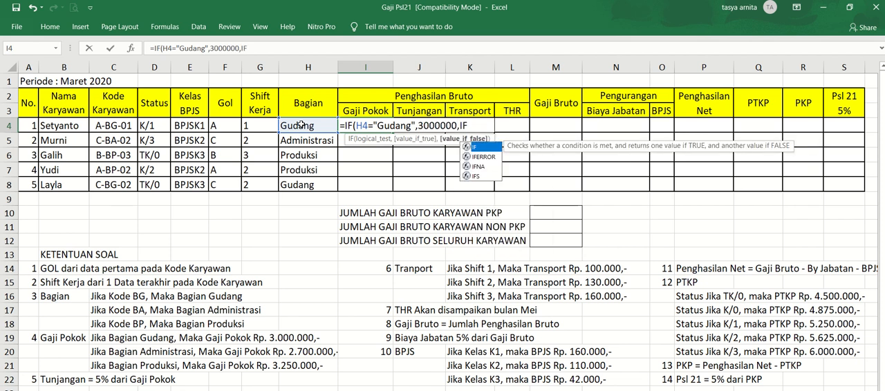
{"action": "type", "text": "("}
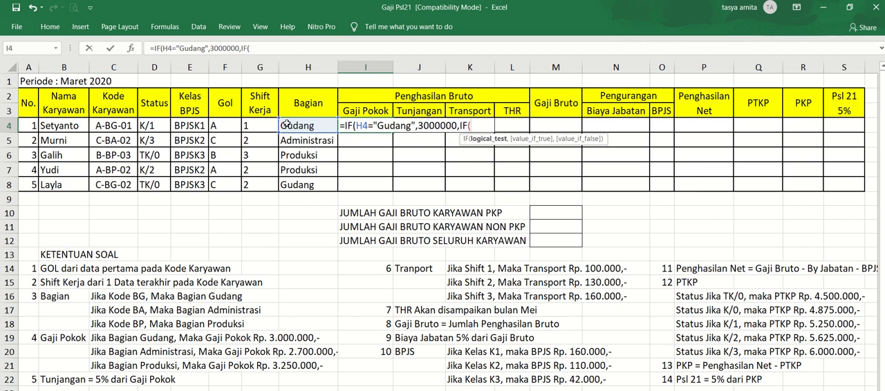
- Extend the I4 formula with the nested condition IF(H4="Administrasi",2700000, for the administration department's base salary
{"action": "left_click", "coordinate": [288, 124]}
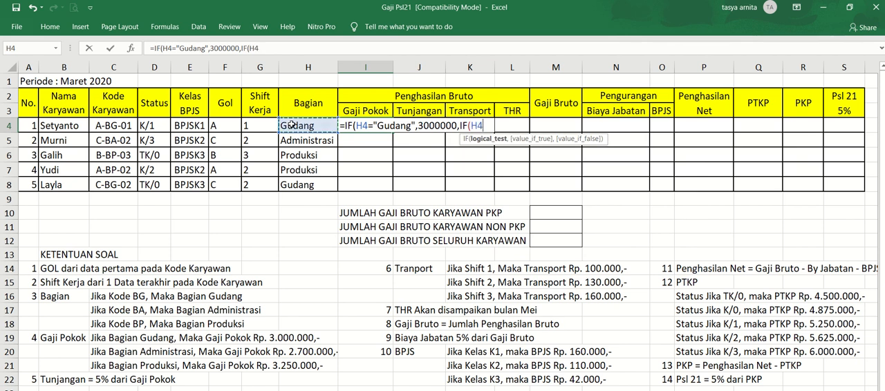
{"action": "type", "text": "=\"Ad"}
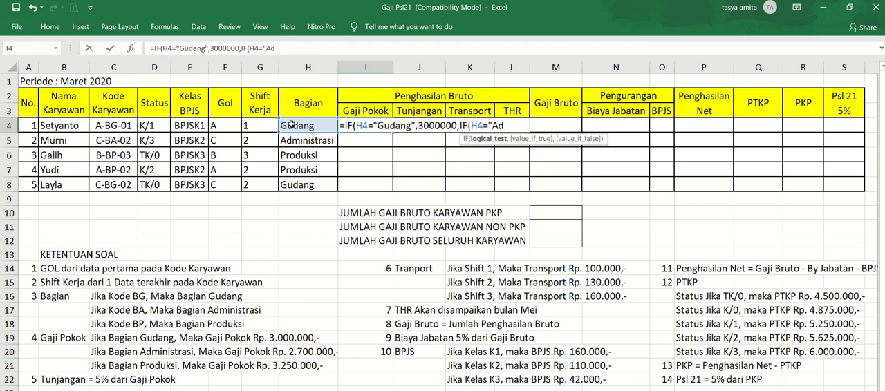
{"action": "type", "text": "ministra"}
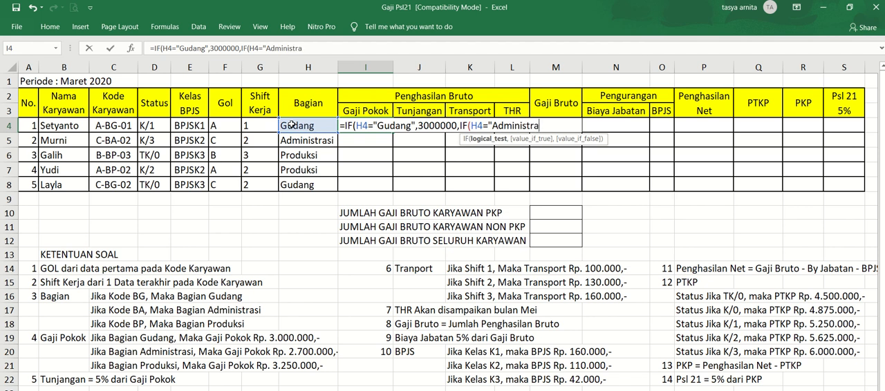
{"action": "type", "text": "si\","}
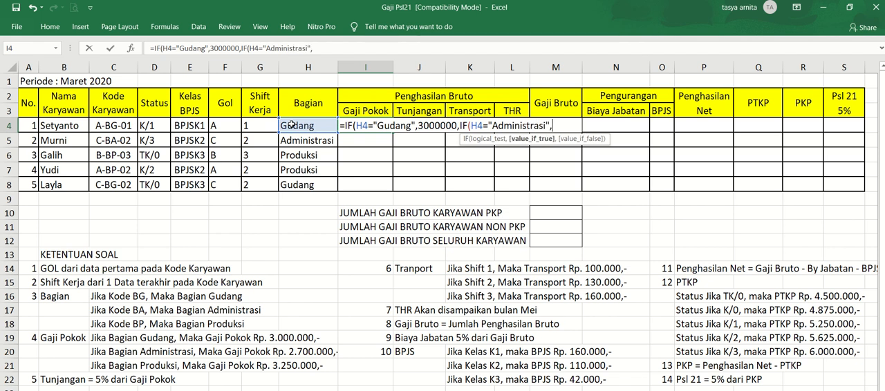
{"action": "type", "text": "2700000,"}
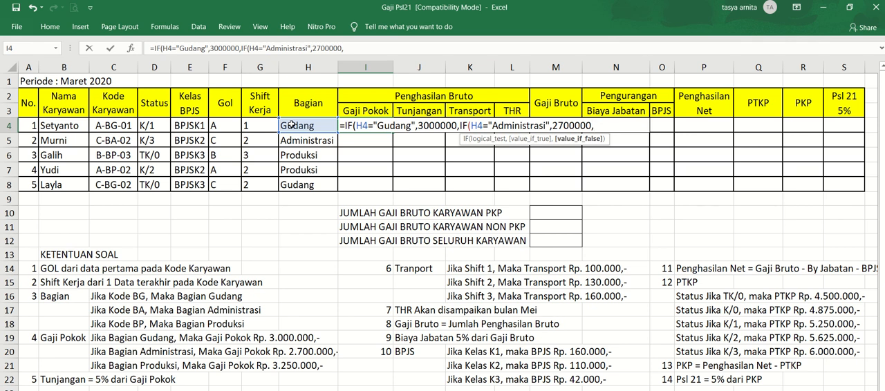
- Complete the Gaji Pokok formula in I4 with 3250000 as the fallback value, close both IF functions and commit it
{"action": "type", "text": "3250000"}
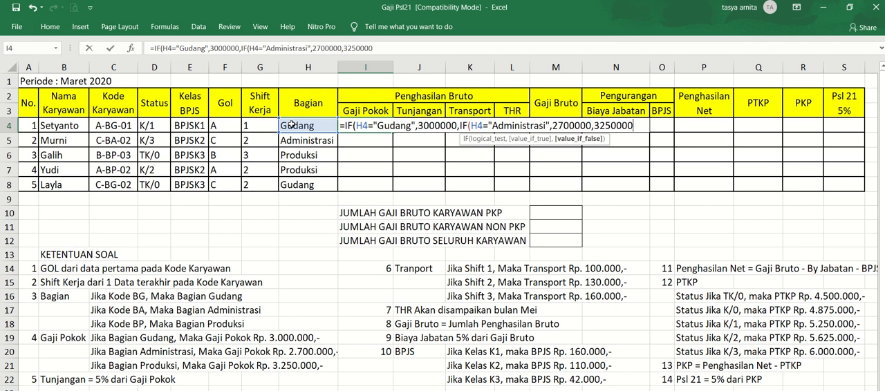
{"action": "type", "text": "))"}
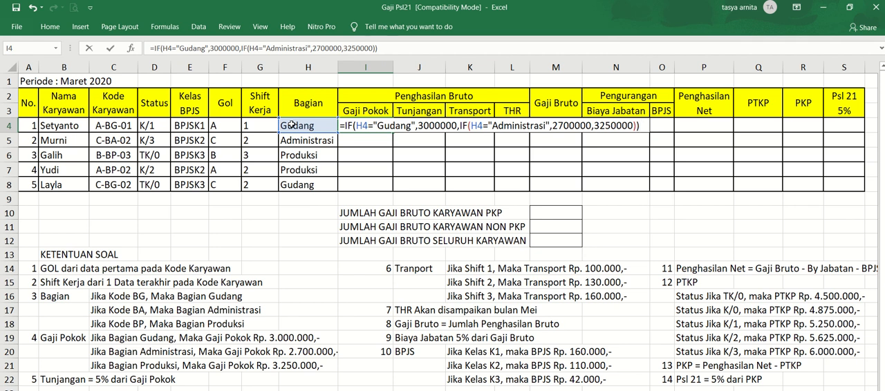
{"action": "key", "text": "Return"}
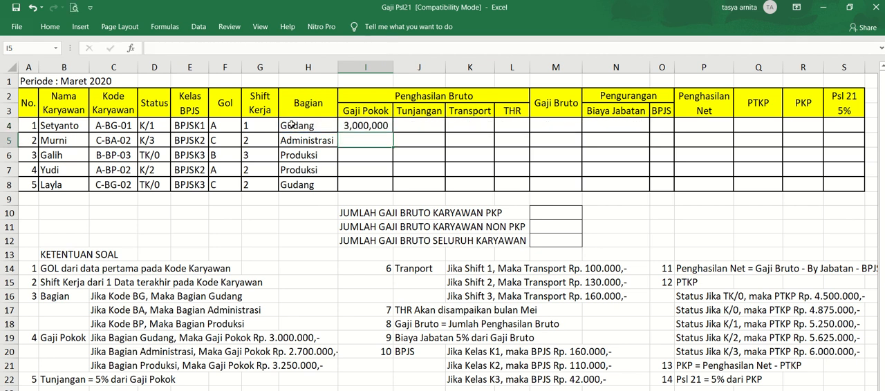
- Copy the Gaji Pokok formula from I4 down through I8 for the remaining employees
{"action": "key", "text": "Up"}
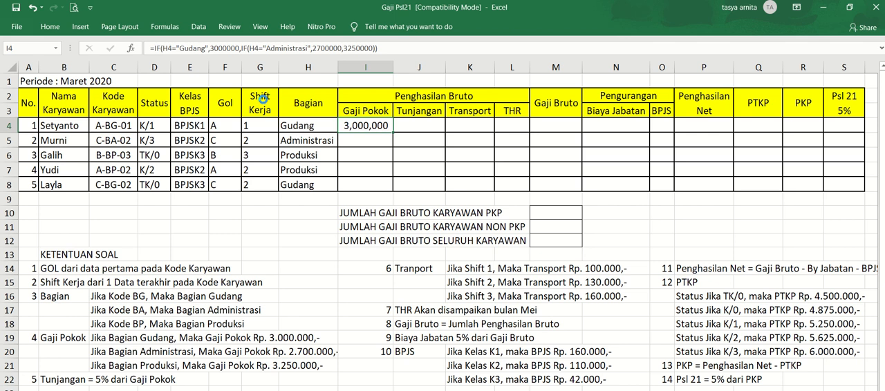
{"action": "key", "text": "ctrl+c"}
{"action": "key", "text": "shift+Down"}
{"action": "key", "text": "shift+Down"}
{"action": "key", "text": "shift+Down"}
{"action": "key", "text": "shift+Down"}
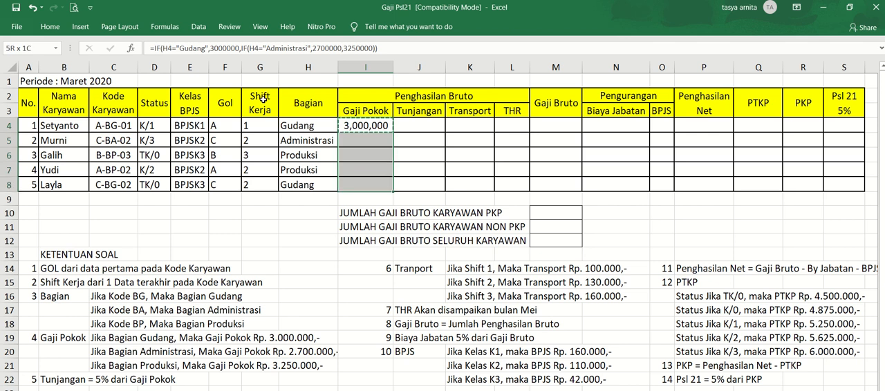
{"action": "key", "text": "ctrl+v"}
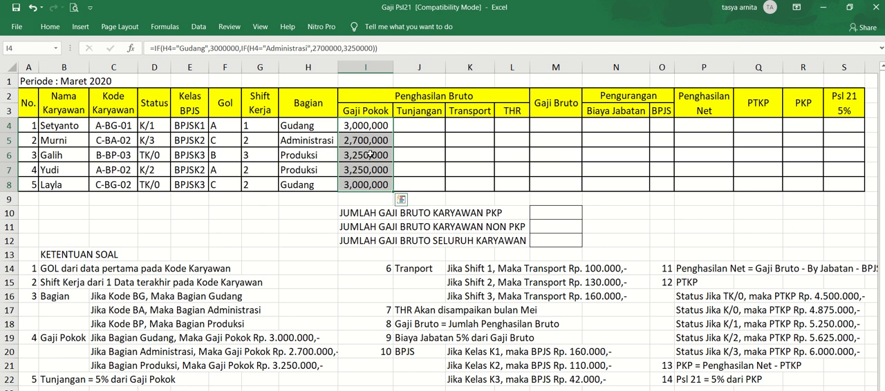
- Calculate Tunjangan in cell J4 with =5%*I4 and copy the formula down through J8
{"action": "left_click", "coordinate": [418, 125]}
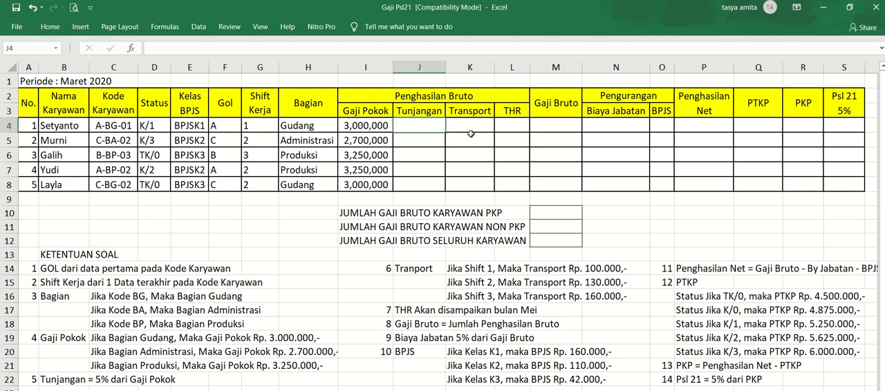
{"action": "type", "text": "=5%"}
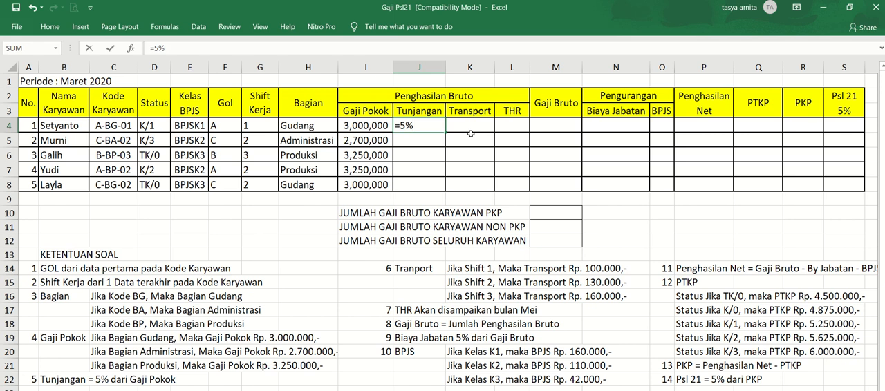
{"action": "type", "text": "*"}
{"action": "left_click", "coordinate": [361, 129]}
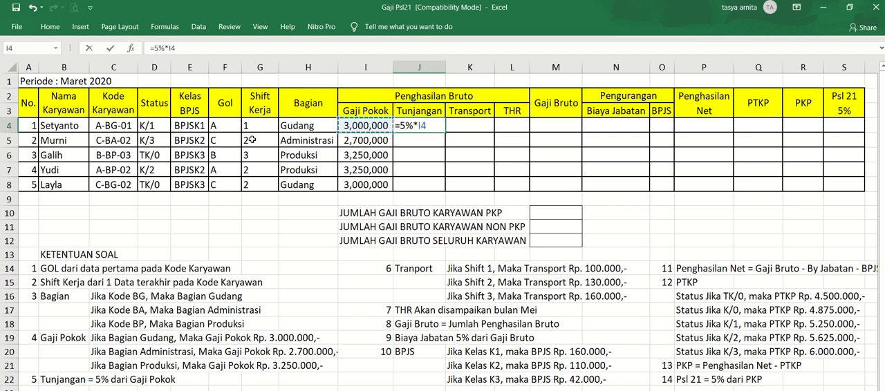
{"action": "left_click", "coordinate": [353, 112]}
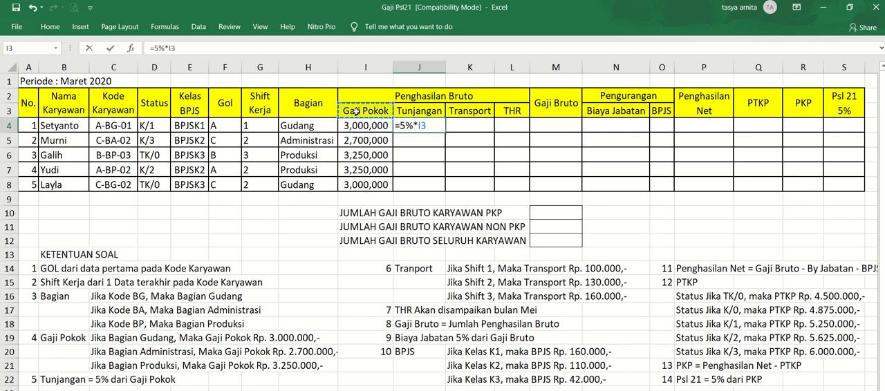
{"action": "left_click", "coordinate": [355, 127]}
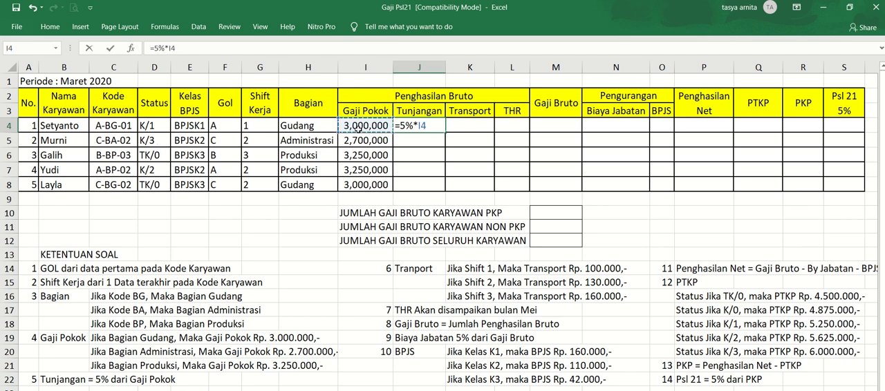
{"action": "key", "text": "ctrl+Return"}
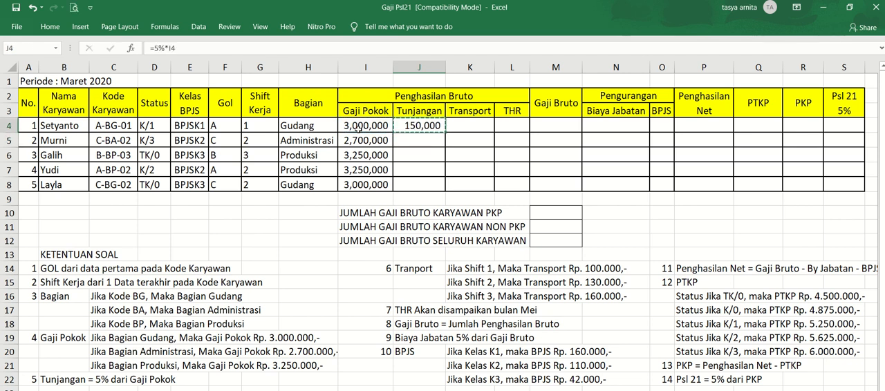
{"action": "left_click_drag", "start_coordinate": [445, 133], "coordinate": [446, 187]}
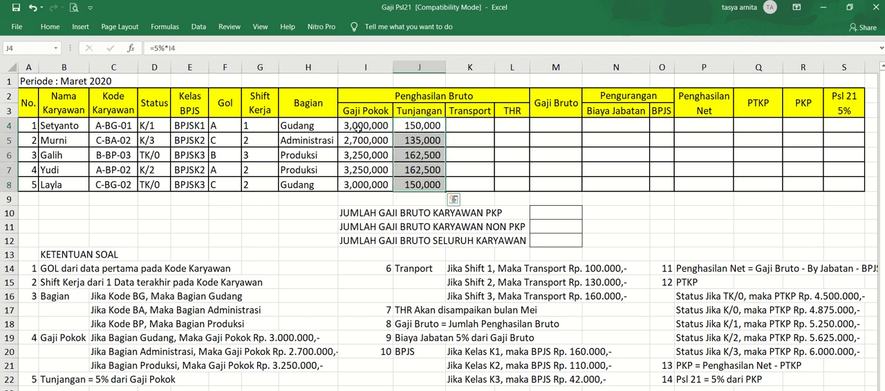
- Start the Transport formula in K4 with =IF(VALUE(G4)=1,100000, for shift 1's transport allowance
{"action": "key", "text": "Right"}
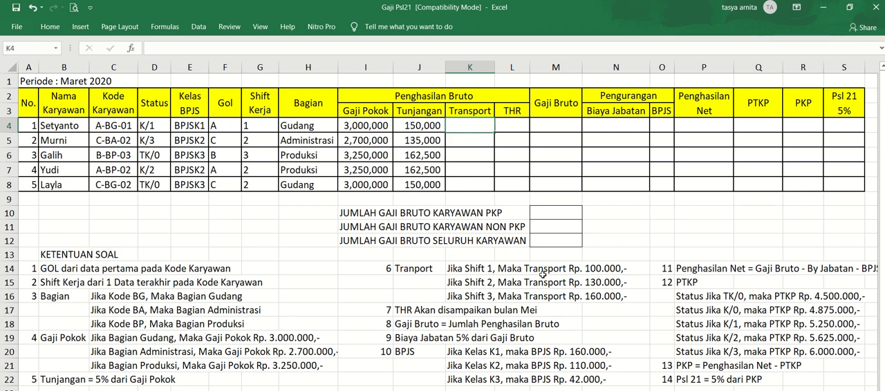
{"action": "left_click", "coordinate": [492, 285]}
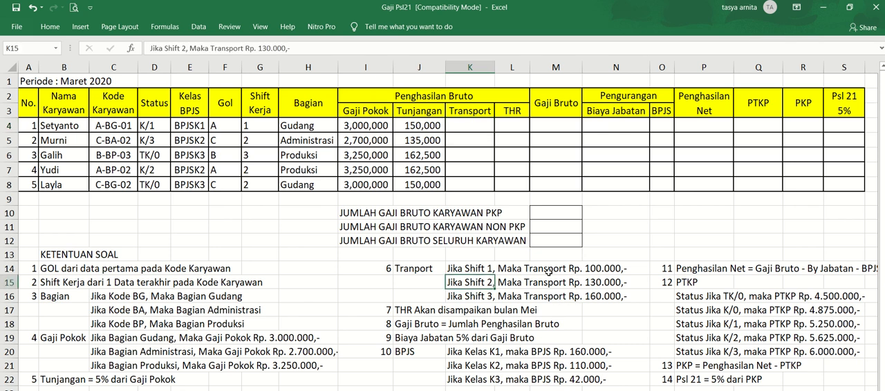
{"action": "left_click", "coordinate": [474, 126]}
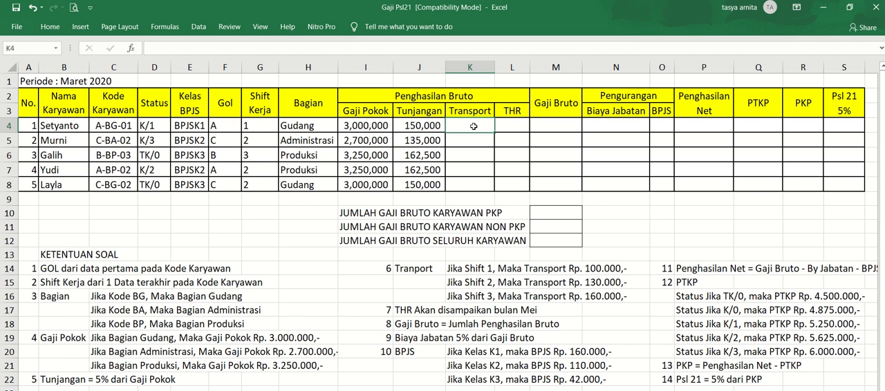
{"action": "type", "text": "=I"}
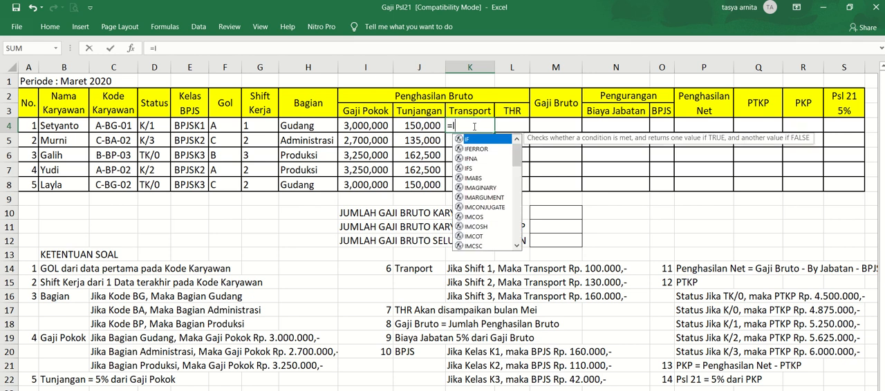
{"action": "type", "text": "F("}
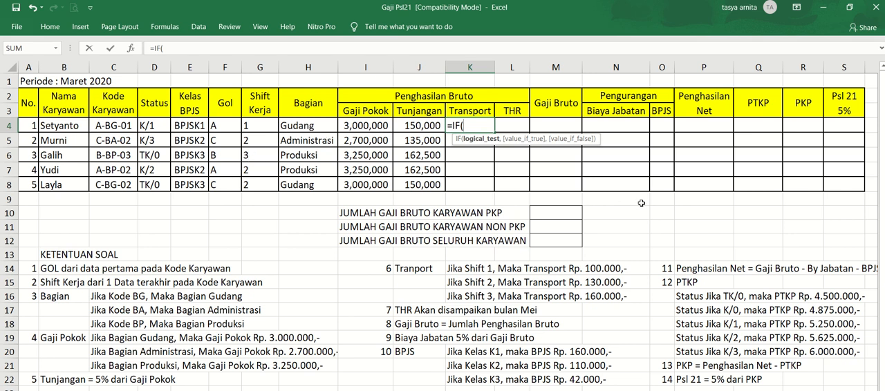
{"action": "type", "text": "VALUE"}
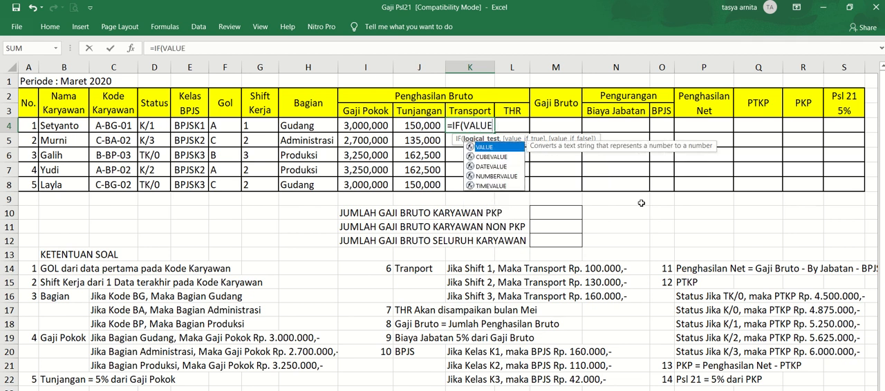
{"action": "type", "text": "("}
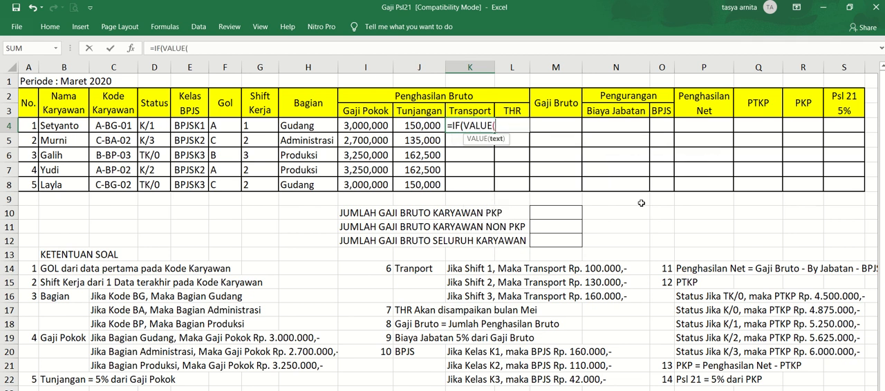
{"action": "left_click", "coordinate": [250, 125]}
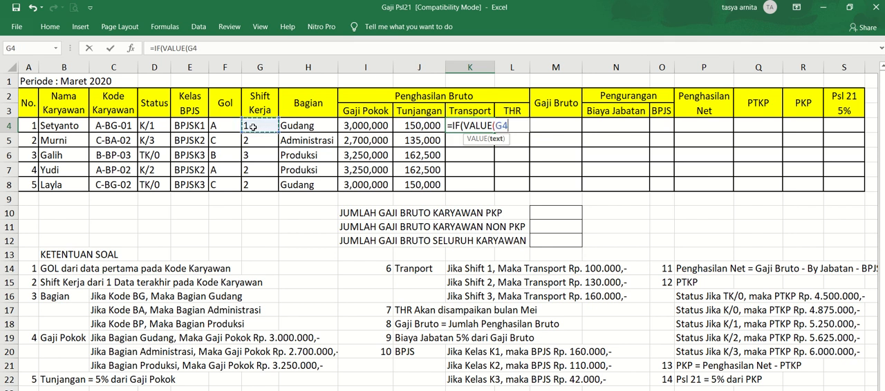
{"action": "type", "text": ")"}
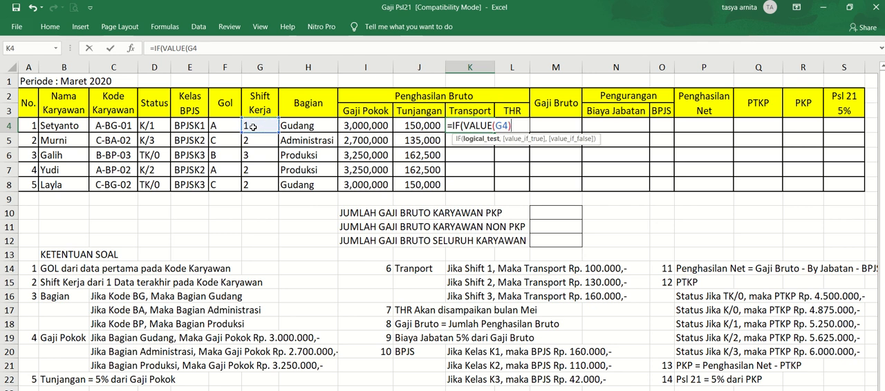
{"action": "type", "text": "=1,10"}
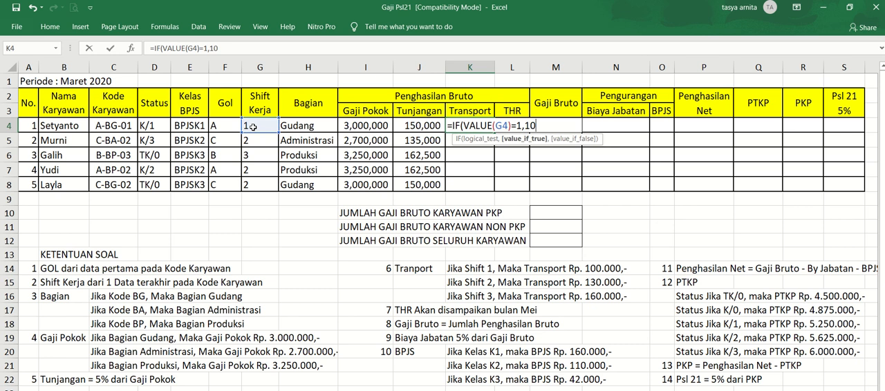
{"action": "type", "text": "0000"}
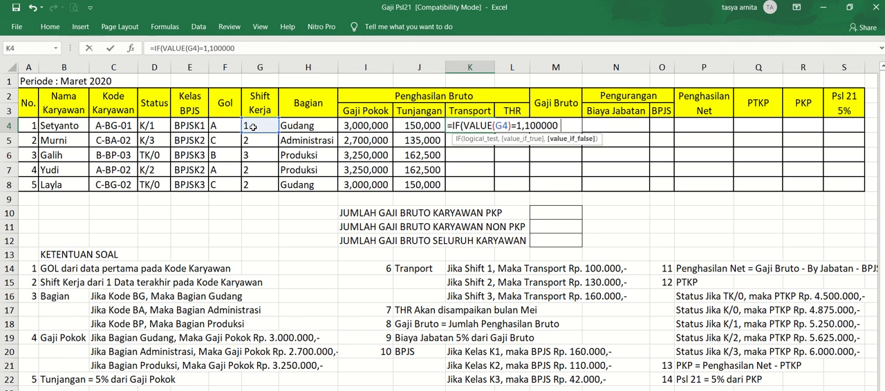
{"action": "type", "text": ",IF("}
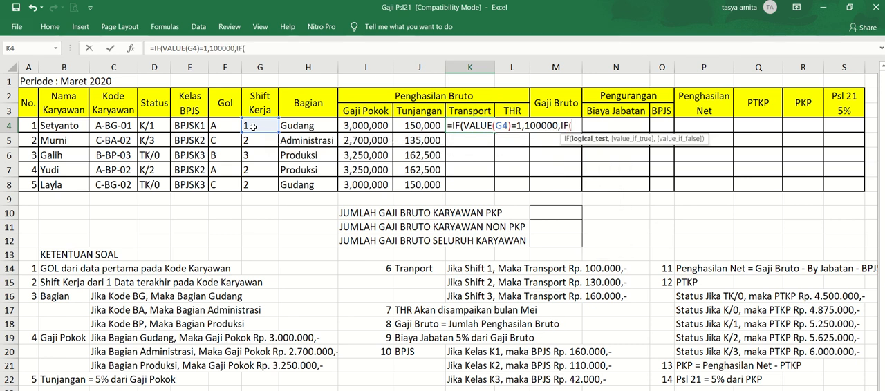
{"action": "type", "text": "VA"}
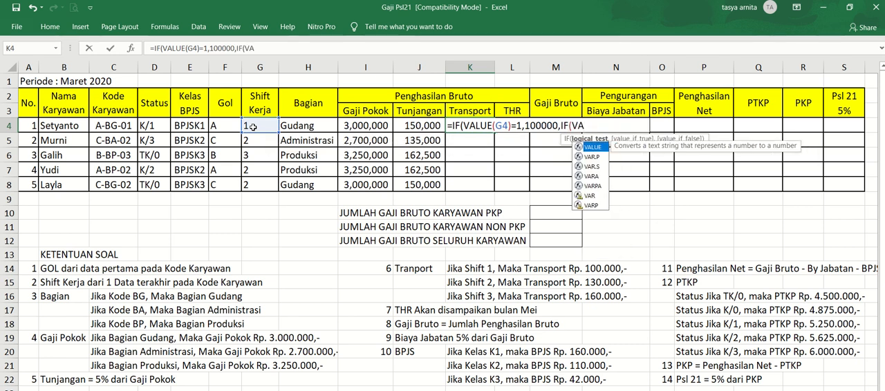
- Extend the K4 formula with the nested condition IF(VALUE(G4)=2,130000, for shift 2's transport allowance
{"action": "key", "text": "Tab"}
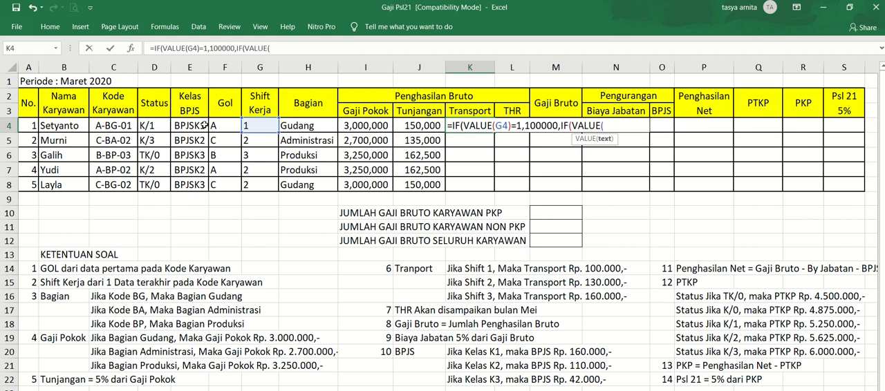
{"action": "left_click", "coordinate": [263, 127]}
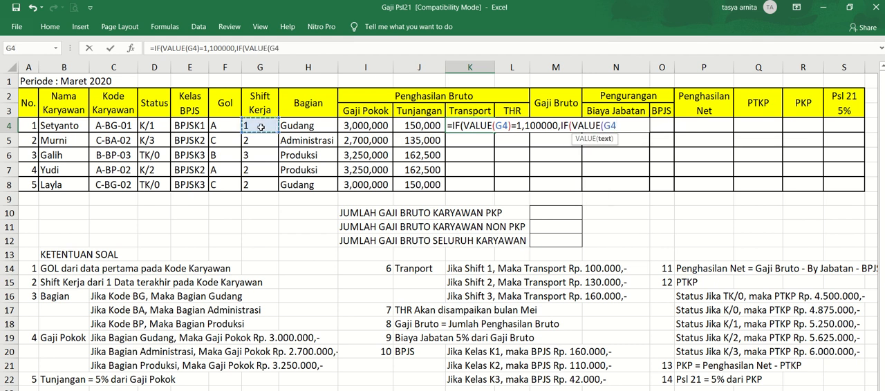
{"action": "type", "text": ")=2"}
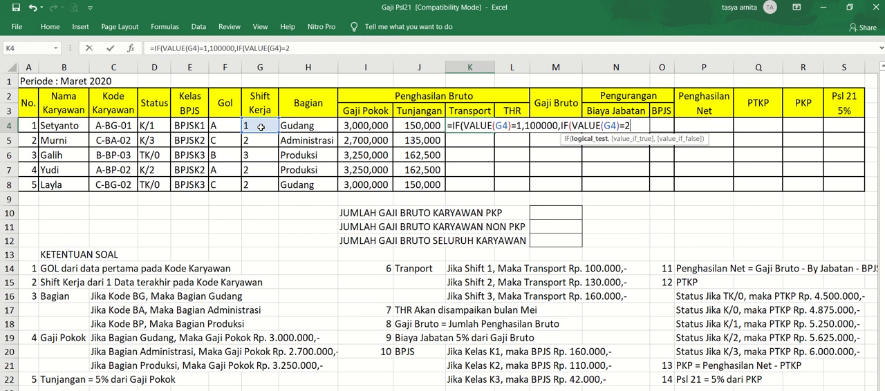
{"action": "type", "text": ",130"}
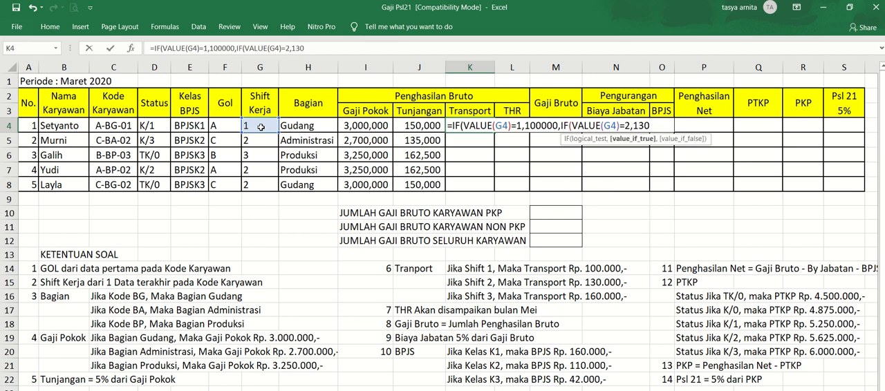
{"action": "type", "text": "000,160000"}
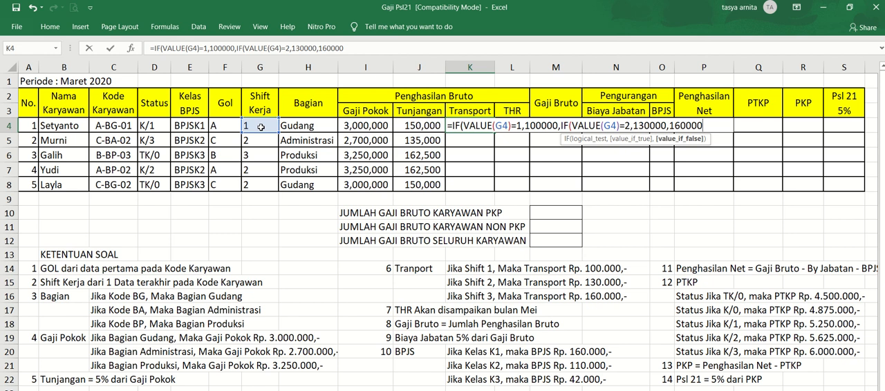
{"action": "type", "text": "))"}
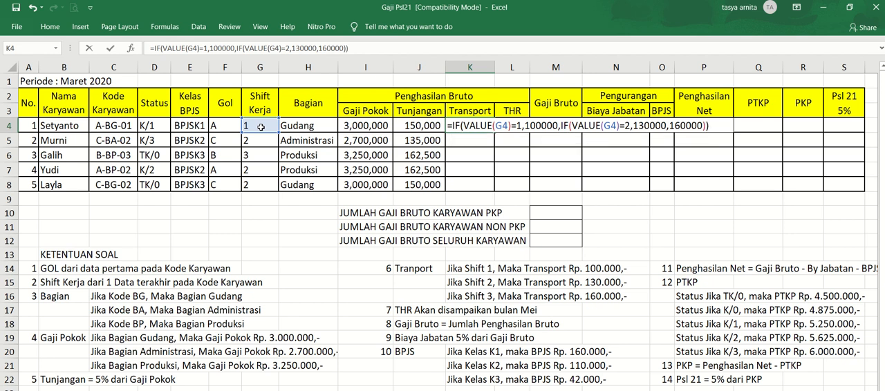
- Complete the Transport formula in K4 with 160000 as the fallback value, close both IF functions and commit it
{"action": "key", "text": "Return"}
- Copy the Transport formula from K4 down through K8 for the remaining employees
{"action": "key", "text": "Up"}
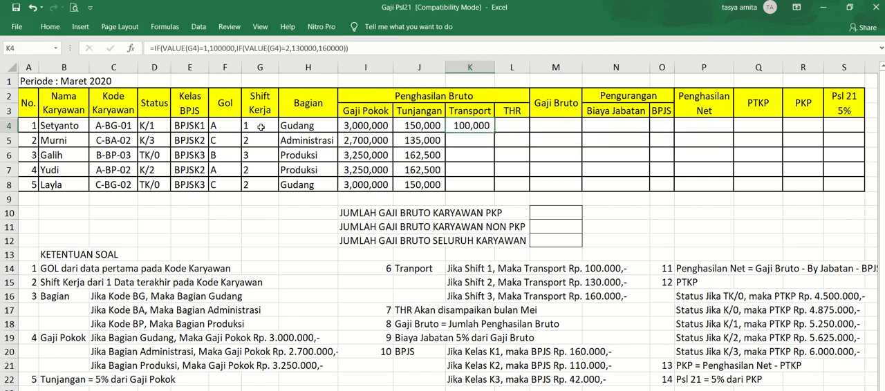
{"action": "key", "text": "ctrl+c"}
{"action": "key", "text": "shift+Down"}
{"action": "key", "text": "shift+Down"}
{"action": "key", "text": "shift+Down"}
{"action": "key", "text": "shift+Down"}
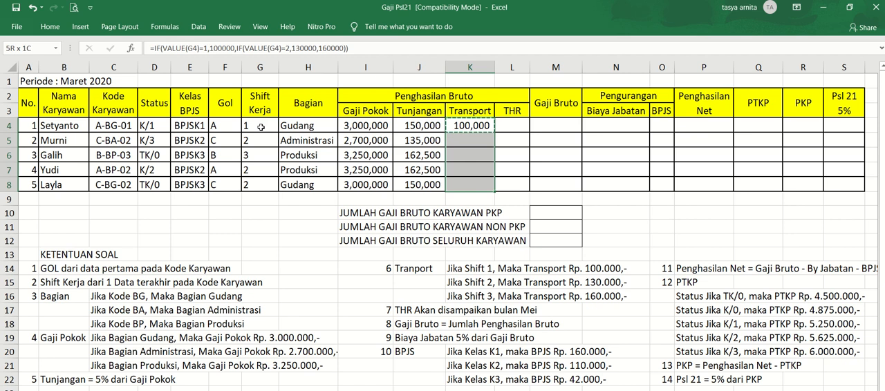
{"action": "key", "text": "ctrl+v"}
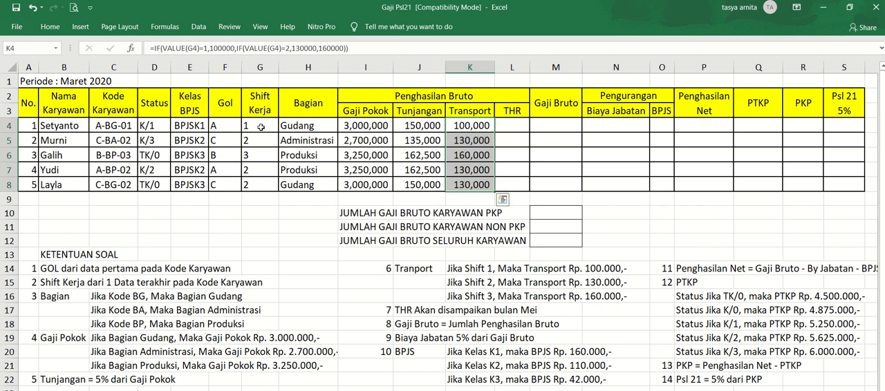
- Enter 0 as the THR for all five employees in cells L4 through L8
{"action": "key", "text": "Right"}
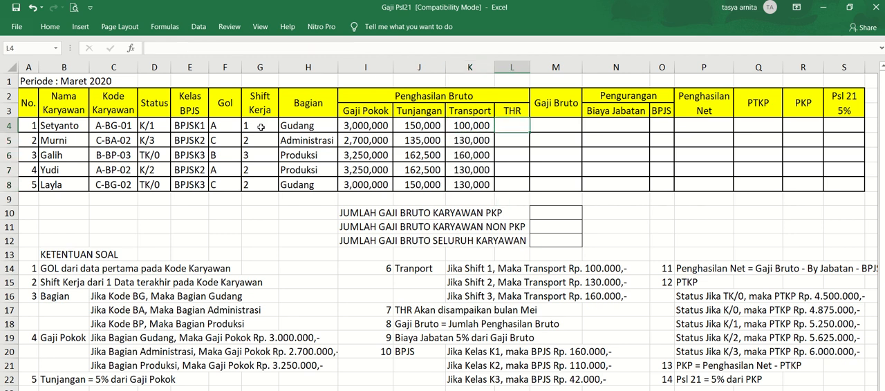
{"action": "type", "text": "0"}
{"action": "key", "text": "Return"}
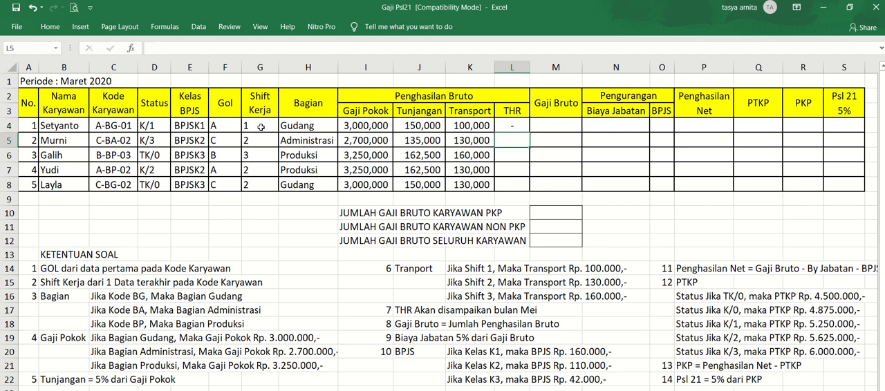
{"action": "type", "text": "0"}
{"action": "key", "text": "Return"}
{"action": "type", "text": "0"}
{"action": "key", "text": "ctrl+Return"}
{"action": "key", "text": "Return"}
{"action": "type", "text": "0"}
{"action": "key", "text": "Return"}
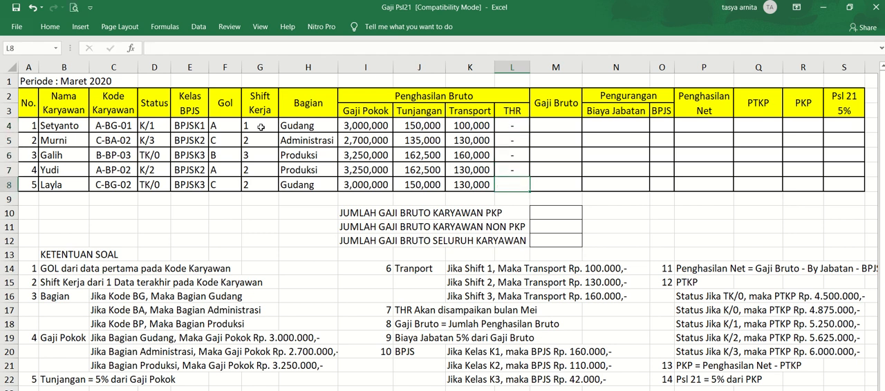
{"action": "type", "text": "0"}
{"action": "key", "text": "Return"}
- Calculate Gaji Bruto in cell M4 with =SUM(I4:L4) and widen column M slightly to fit the amount
{"action": "key", "text": "Up"}
{"action": "key", "text": "Up"}
{"action": "key", "text": "Up"}
{"action": "key", "text": "Up"}
{"action": "key", "text": "Up"}
{"action": "key", "text": "Up"}
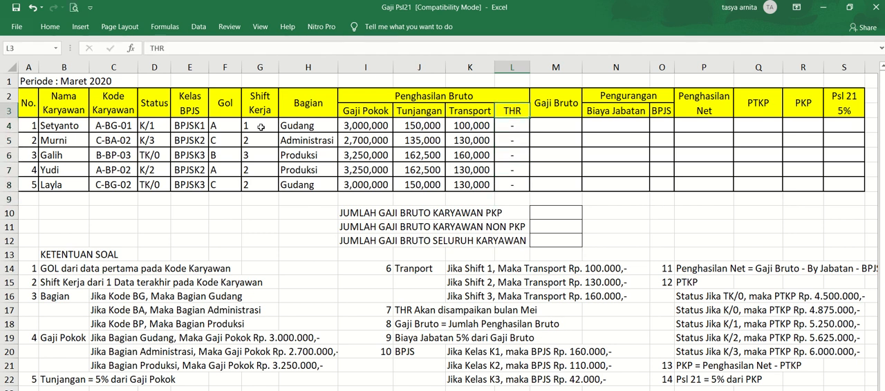
{"action": "key", "text": "Down"}
{"action": "key", "text": "Right"}
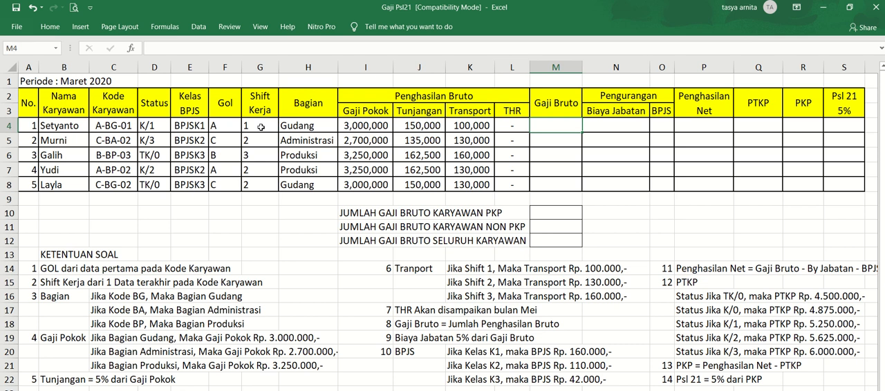
{"action": "type", "text": "=SUM"}
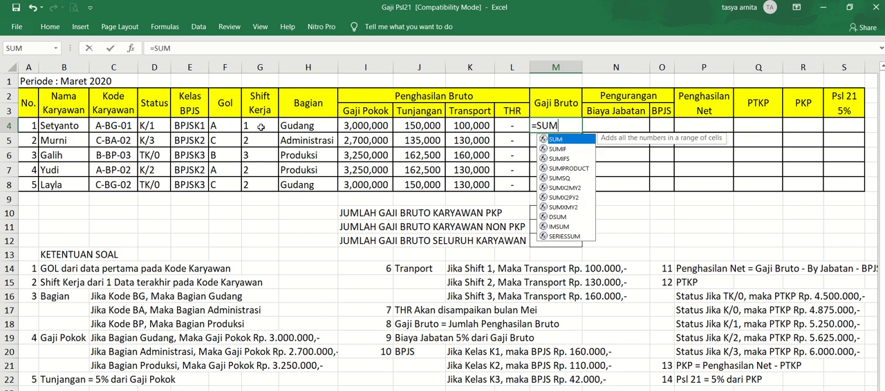
{"action": "type", "text": "("}
{"action": "key", "text": "Left"}
{"action": "key", "text": "Left"}
{"action": "key", "text": "Left"}
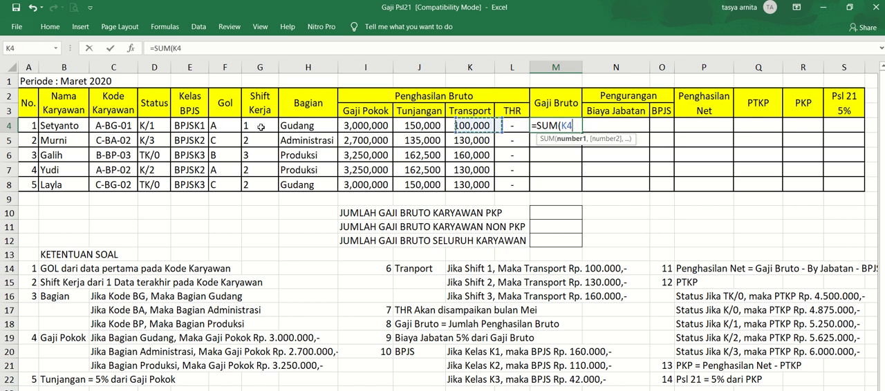
{"action": "key", "text": "Left"}
{"action": "key", "text": "shift+Right"}
{"action": "key", "text": "shift+Right"}
{"action": "key", "text": "shift+Right"}
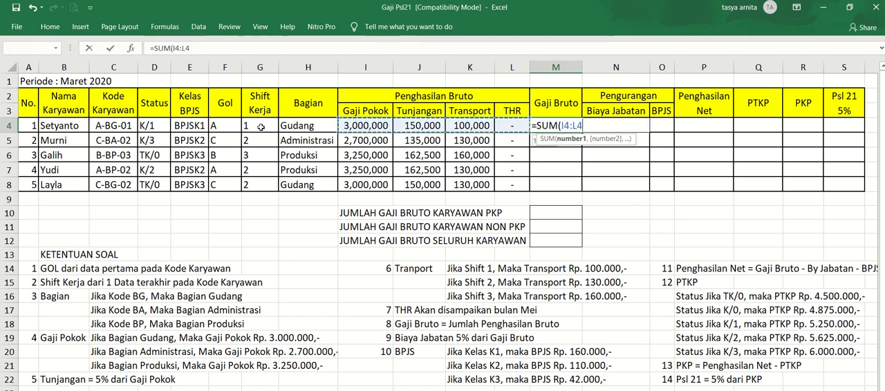
{"action": "key", "text": "Return"}
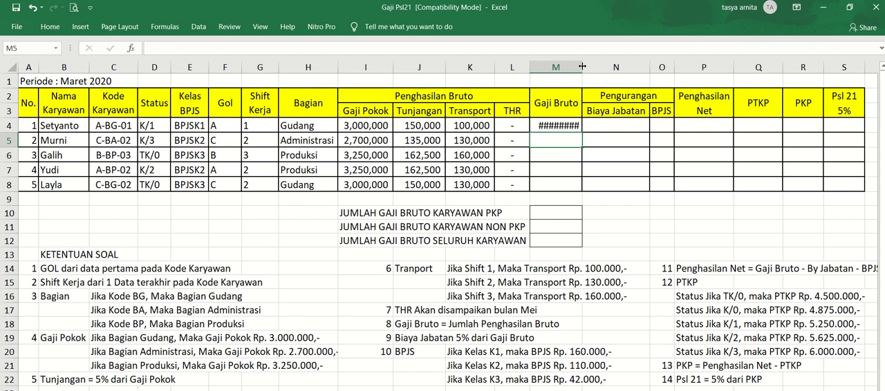
{"action": "left_click_drag", "start_coordinate": [583, 67], "coordinate": [588, 67]}
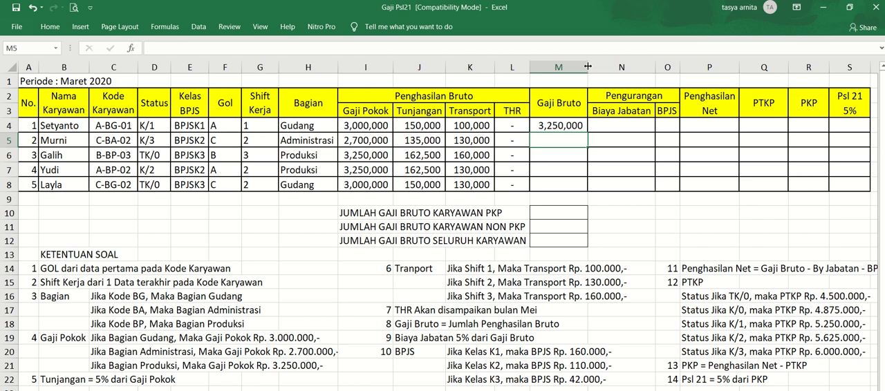
- Copy the Gaji Bruto formula from M4 down through M8 for the remaining employees
{"action": "key", "text": "Up"}
{"action": "type", "text": "C"}
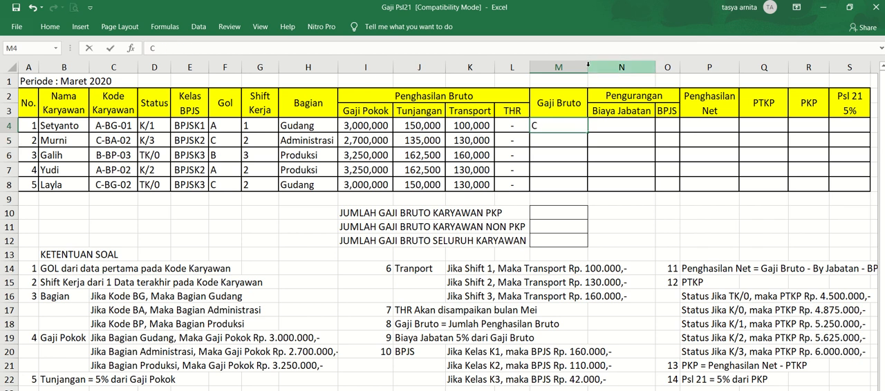
{"action": "key", "text": "Escape"}
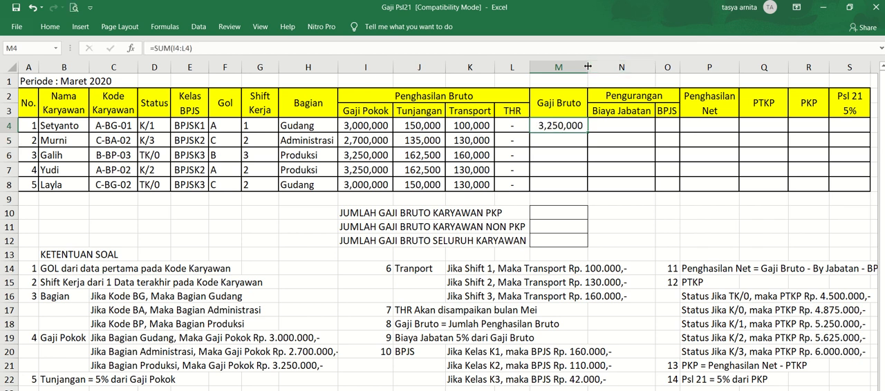
{"action": "key", "text": "ctrl+c"}
{"action": "key", "text": "shift+Down"}
{"action": "key", "text": "shift+Down"}
{"action": "key", "text": "shift+Down"}
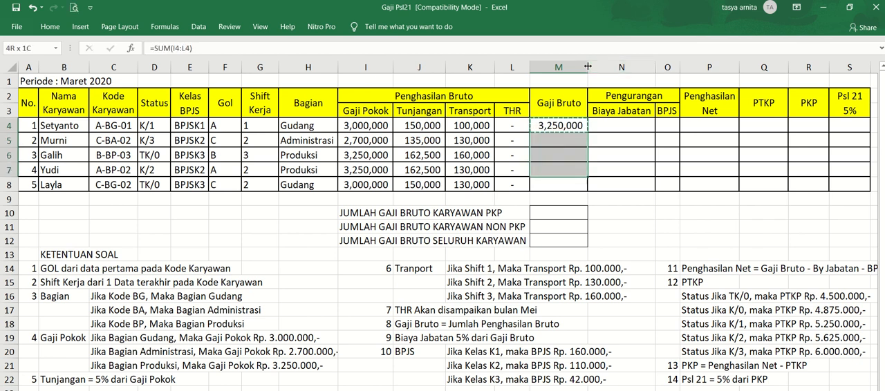
{"action": "key", "text": "shift+Down"}
{"action": "key", "text": "ctrl+v"}
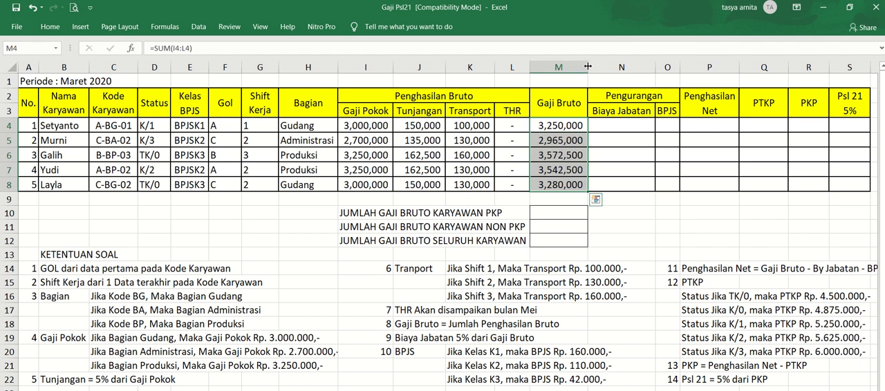
- Calculate Biaya Jabatan in cell N4 as 5% of Gaji Bruto with =5%*M4
{"action": "left_click", "coordinate": [631, 125]}
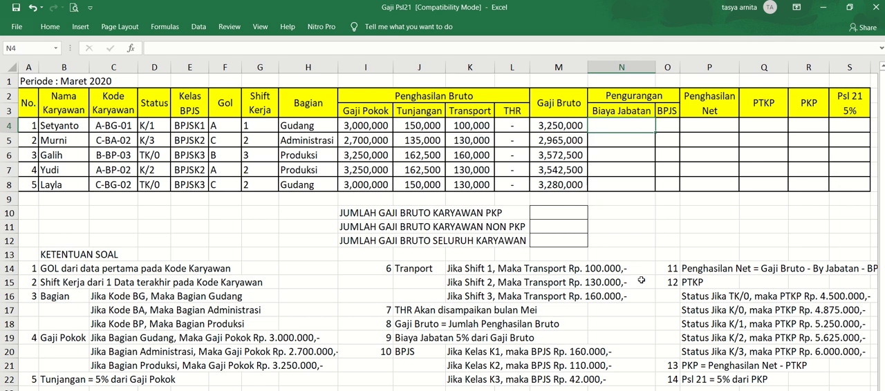
{"action": "type", "text": "=5%*"}
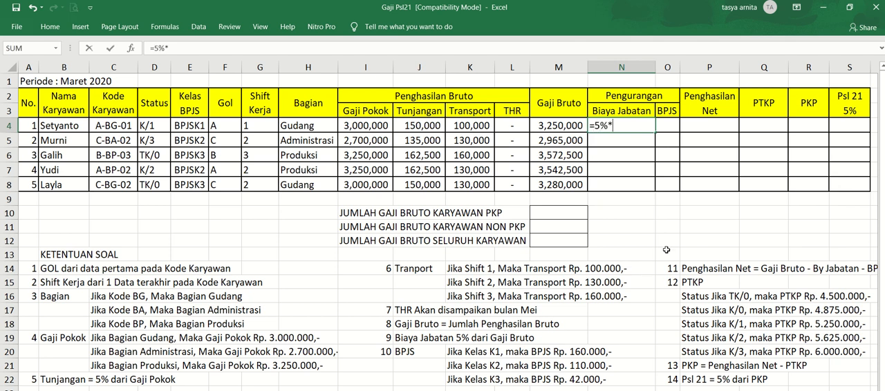
{"action": "left_click", "coordinate": [559, 125]}
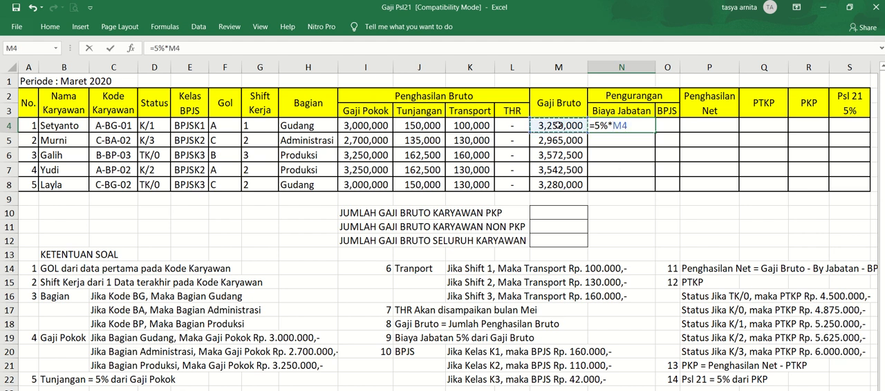
{"action": "key", "text": "Return"}
- Copy the Biaya Jabatan formula from N4 down through N8 for the remaining employees
{"action": "key", "text": "Up"}
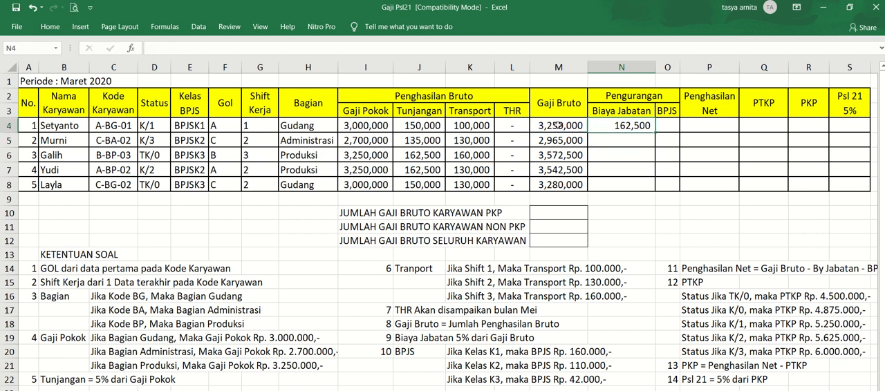
{"action": "key", "text": "ctrl+c"}
{"action": "key", "text": "shift+Down"}
{"action": "key", "text": "shift+Down"}
{"action": "key", "text": "shift+Down"}
{"action": "key", "text": "shift+Down"}
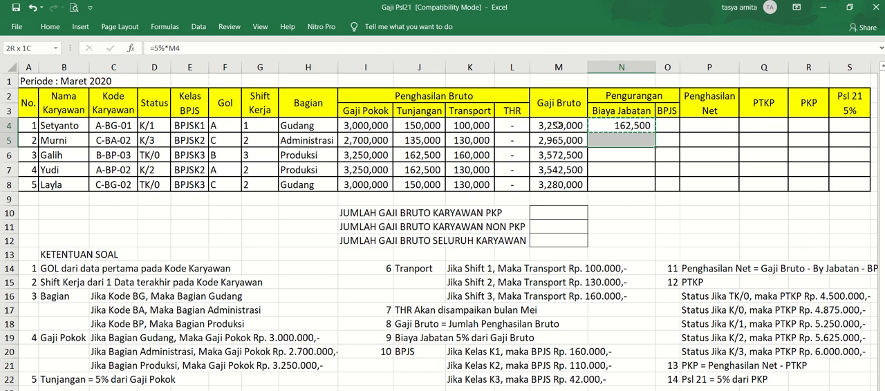
{"action": "key", "text": "ctrl+v"}
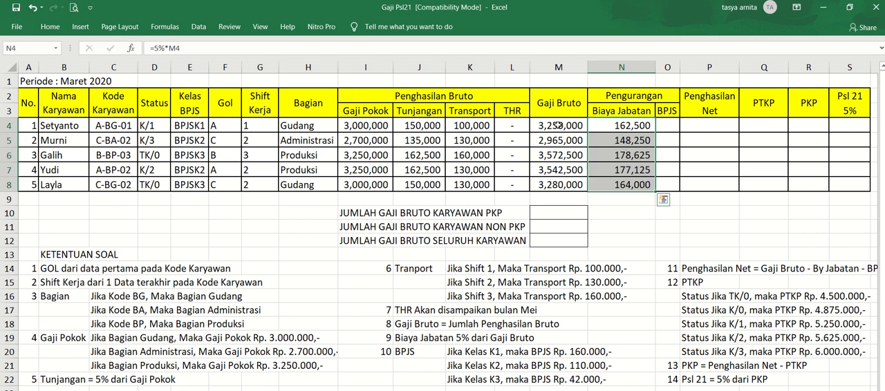
{"action": "key", "text": "Right"}
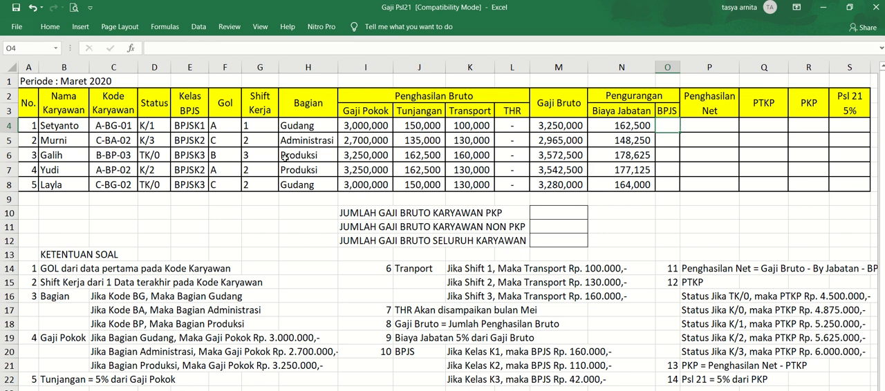
{"action": "left_click", "coordinate": [199, 129]}
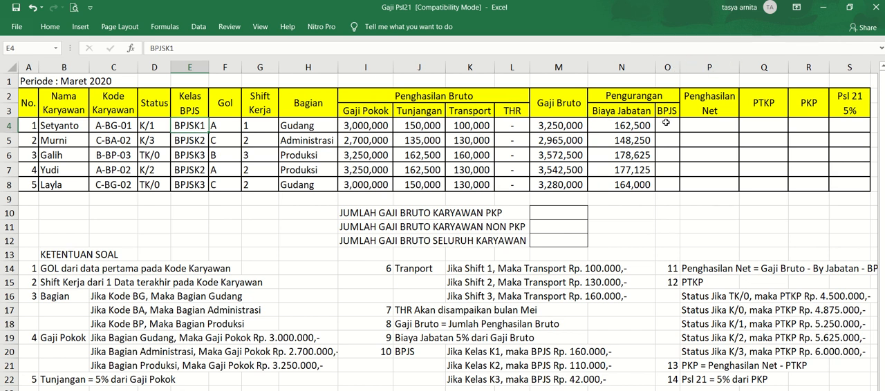
{"action": "type", "text": "="}
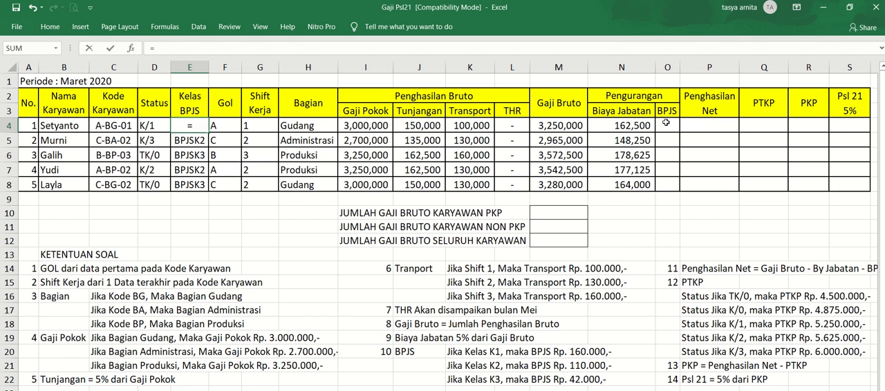
{"action": "type", "text": "IF(R"}
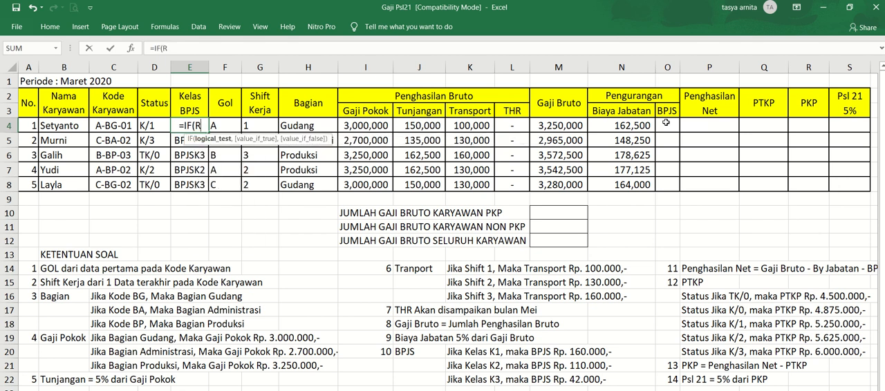
{"action": "type", "text": "IG"}
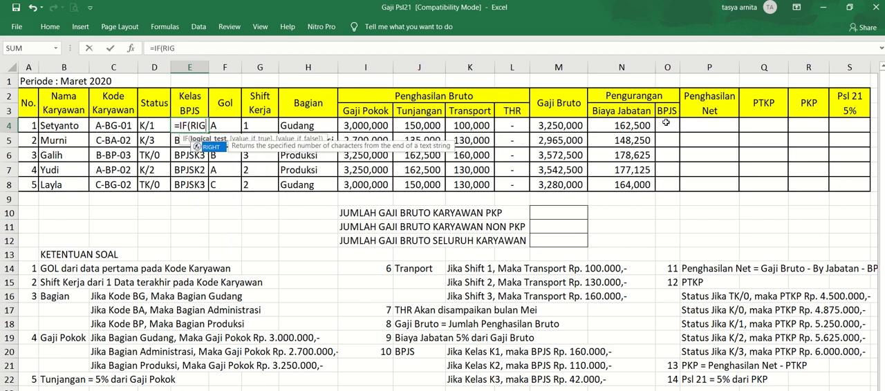
{"action": "key", "text": "Return"}
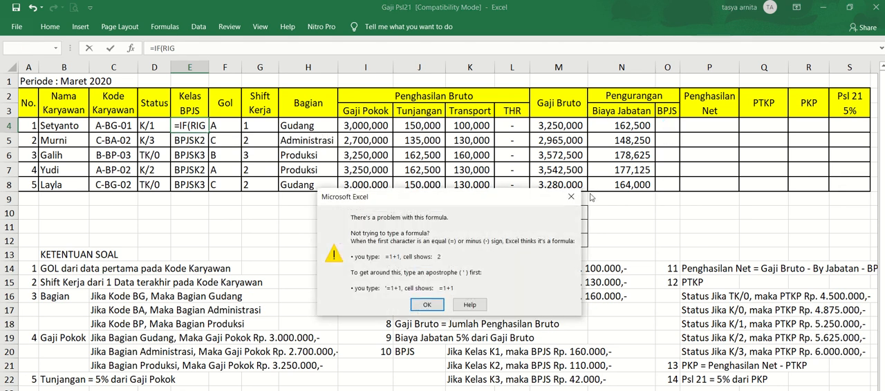
{"action": "left_click", "coordinate": [429, 306]}
{"action": "key", "text": "Escape"}
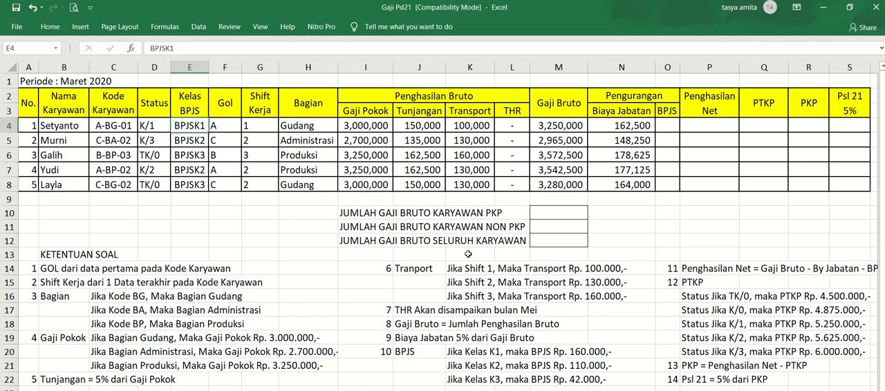
- Begin the BPJS formula in cell O4 with an IF that tests the last two characters of the BPJS class, =IF(RIGHT(E4,2)=
{"action": "left_click", "coordinate": [664, 126]}
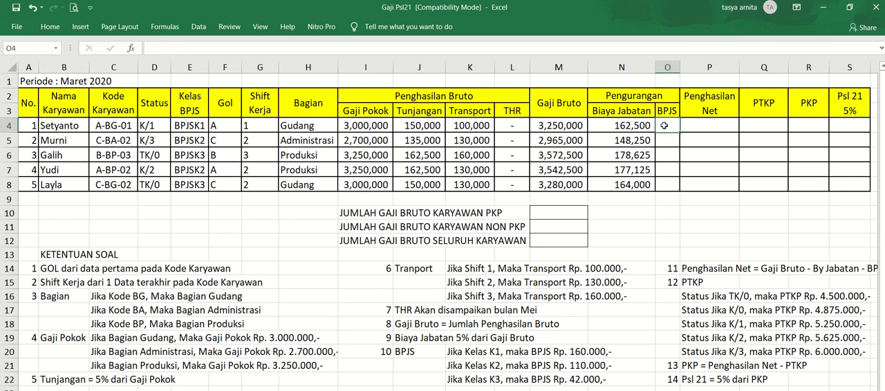
{"action": "type", "text": "=IF("}
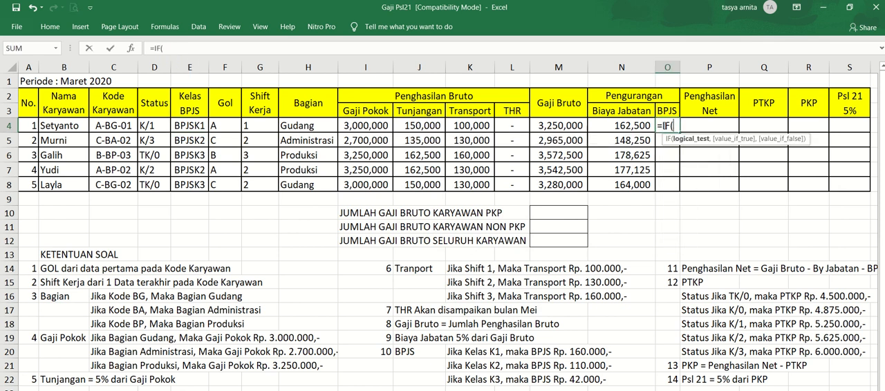
{"action": "type", "text": "RIG"}
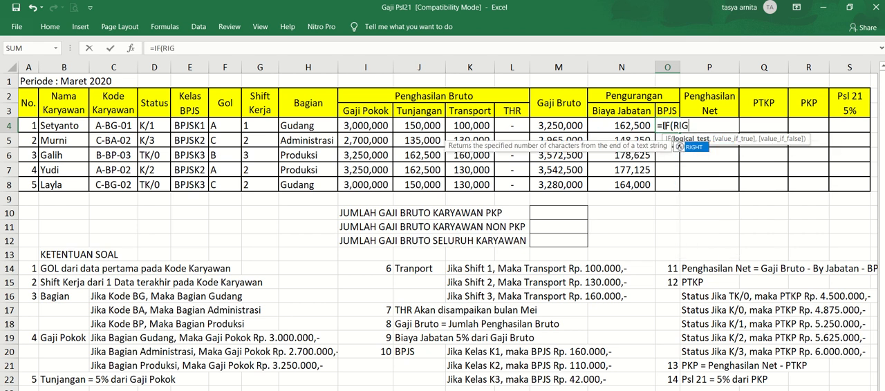
{"action": "type", "text": "HT("}
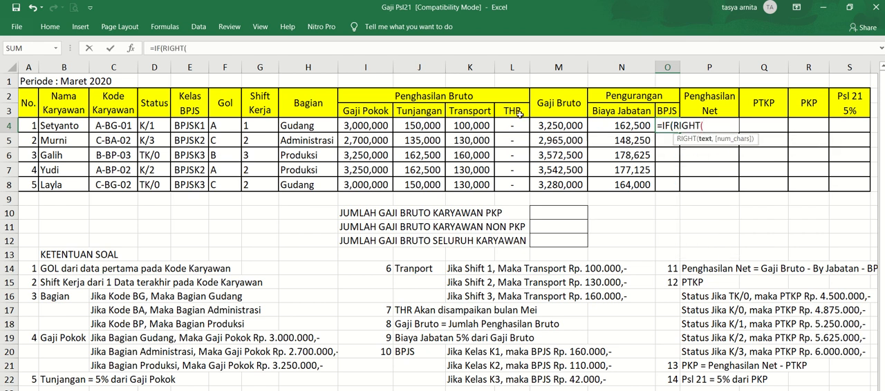
{"action": "left_click", "coordinate": [200, 125]}
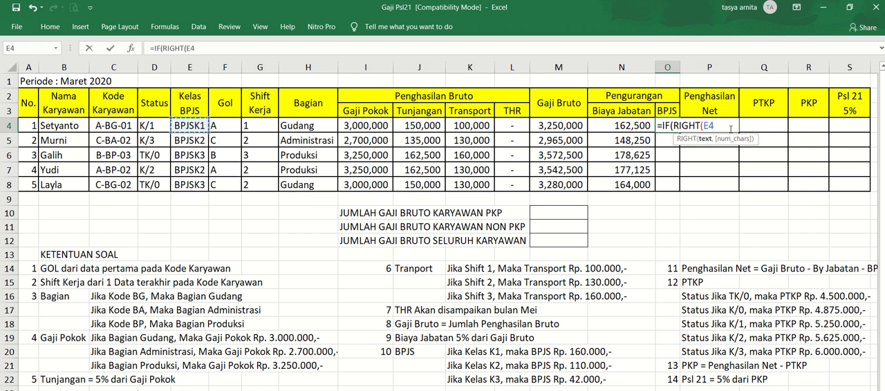
{"action": "type", "text": ","}
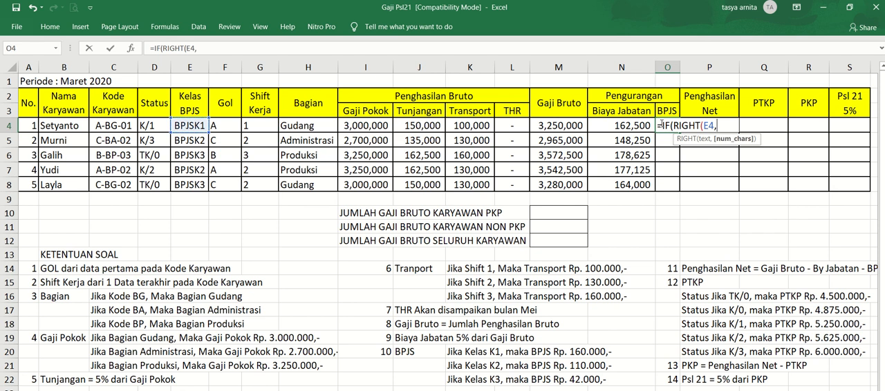
{"action": "type", "text": "2)="}
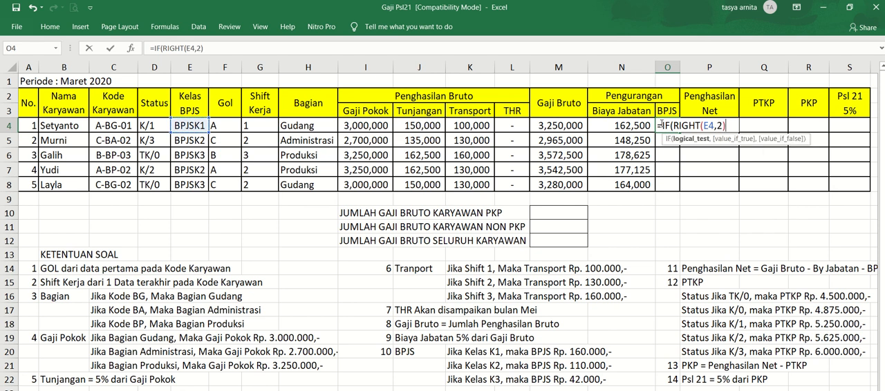
{"action": "type", "text": "\"K1\","}
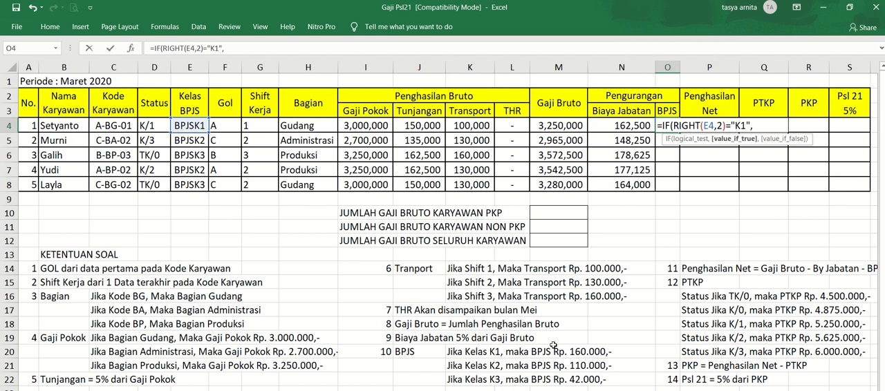
{"action": "type", "text": "160000"}
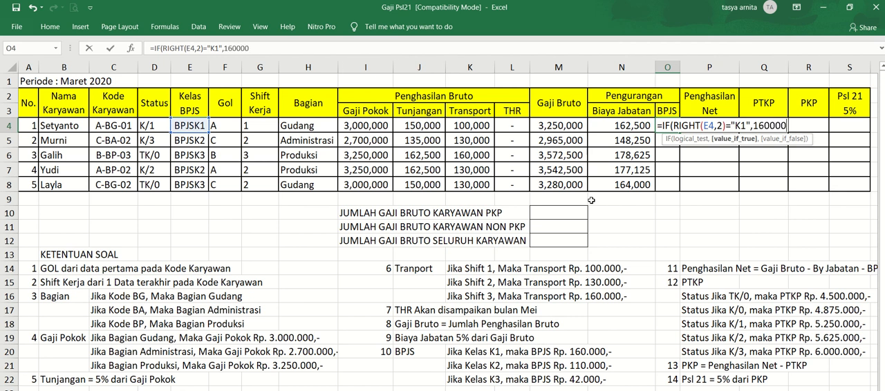
{"action": "type", "text": ",IF"}
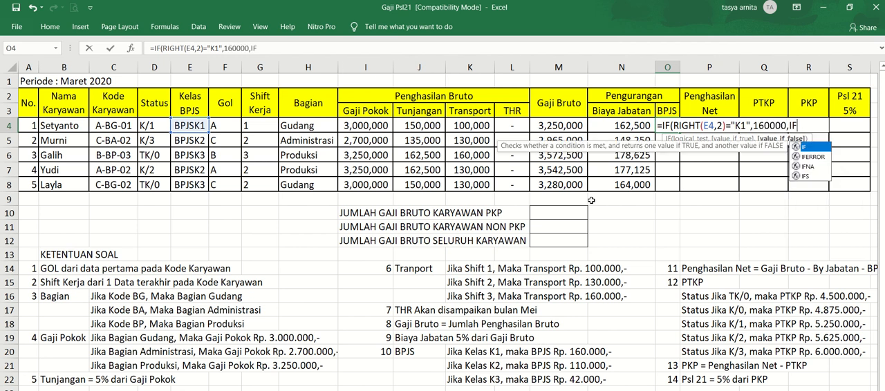
{"action": "type", "text": "(R"}
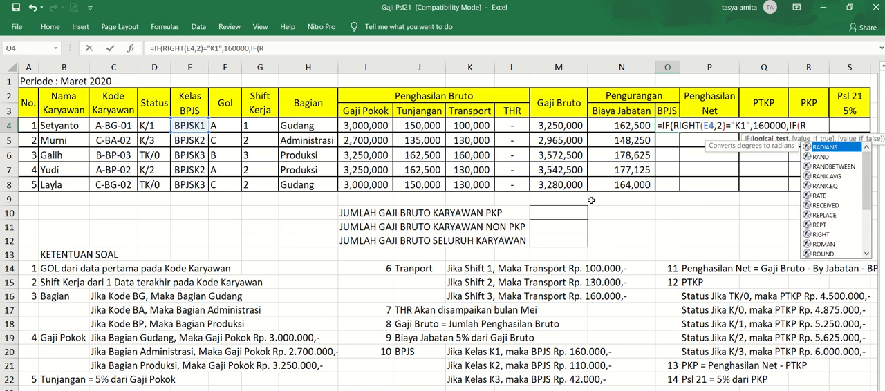
{"action": "type", "text": "I"}
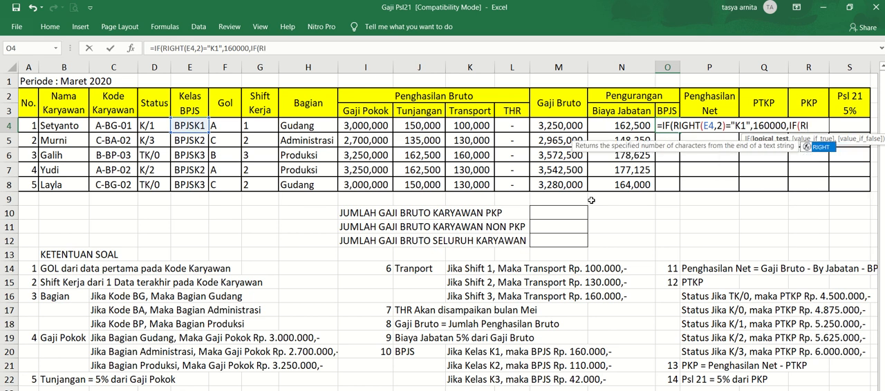
- Nest a second IF in the O4 formula as the false value, testing RIGHT(E4,2) again
{"action": "key", "text": "Tab"}
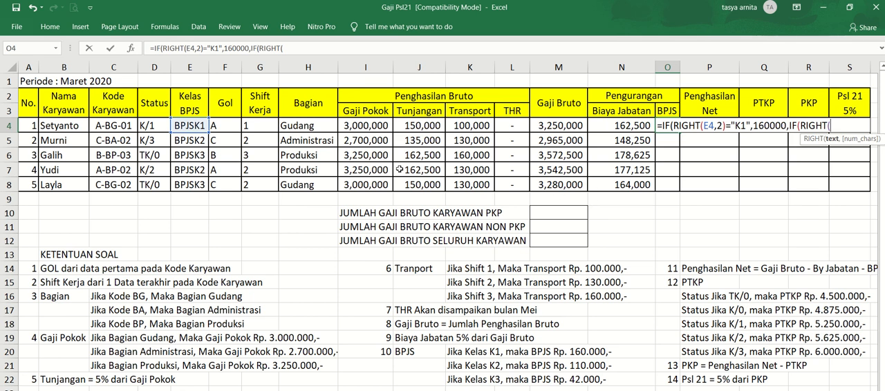
{"action": "left_click", "coordinate": [193, 126]}
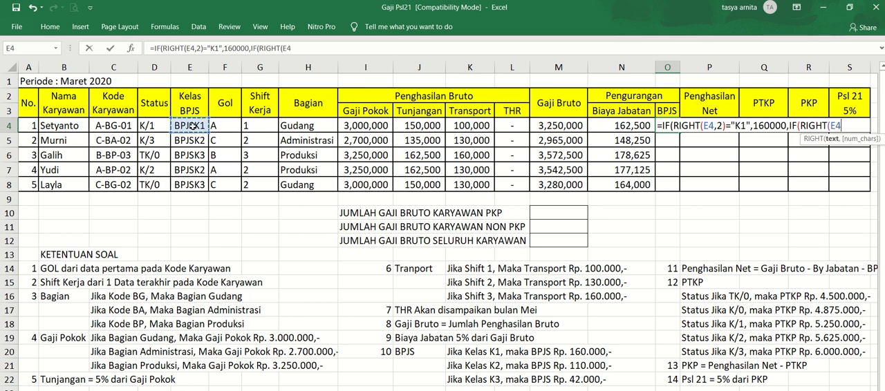
{"action": "type", "text": ",2"}
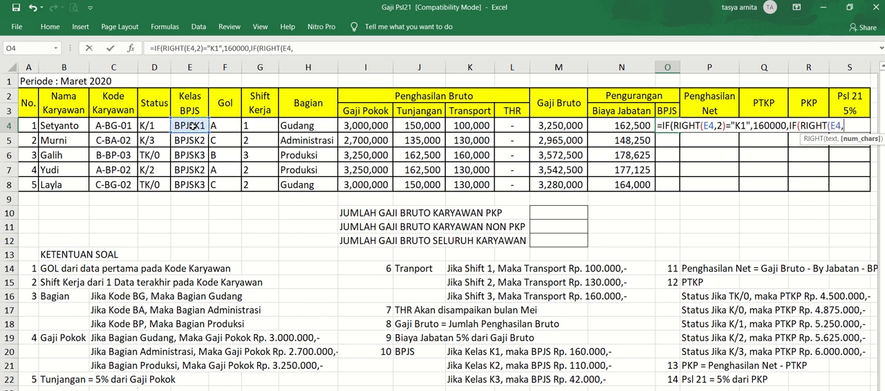
{"action": "type", "text": ")="}
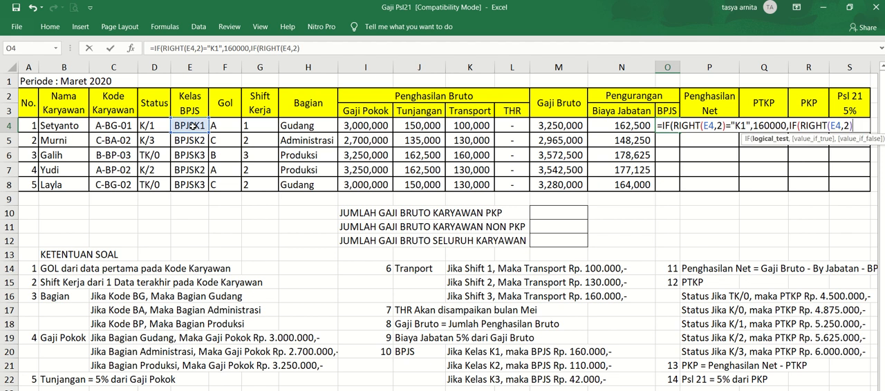
{"action": "type", "text": "\"K2\","}
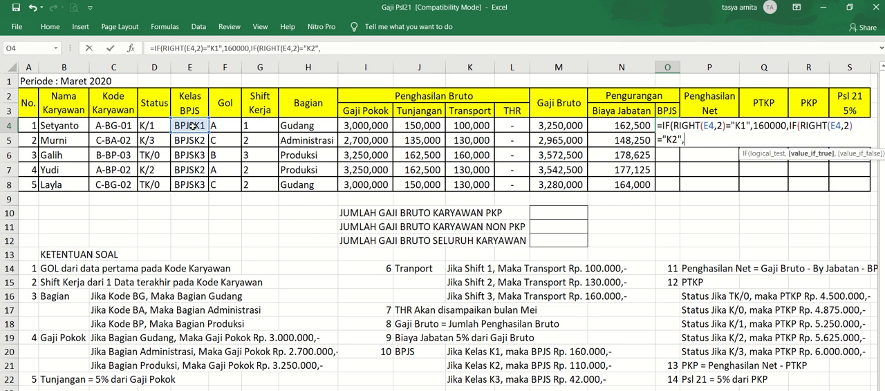
{"action": "type", "text": "110000,"}
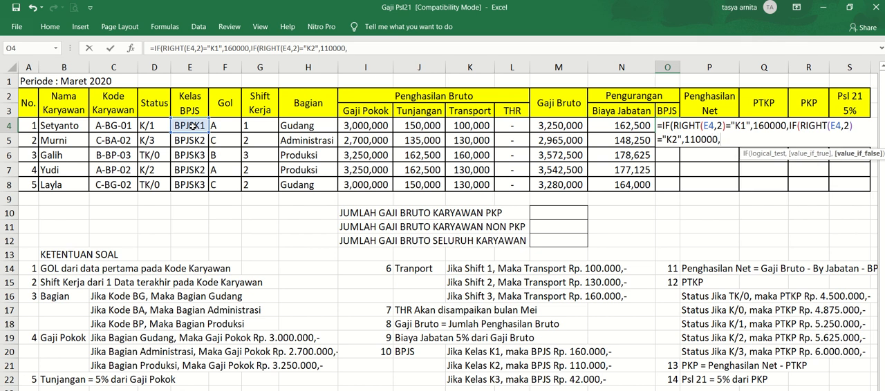
{"action": "type", "text": "42000))"}
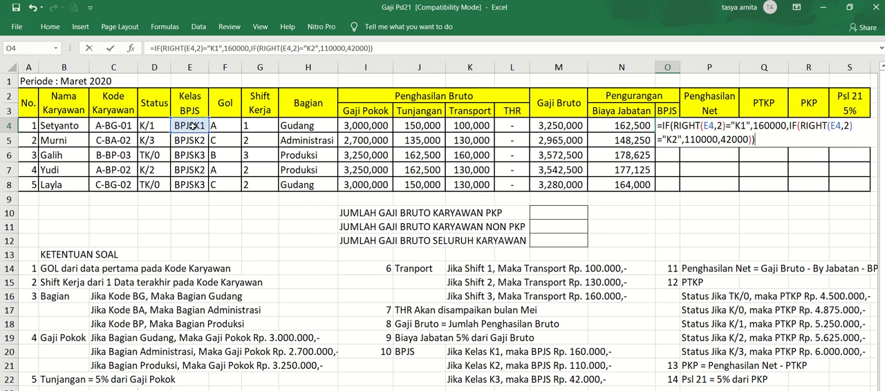
- Complete the BPJS formula in O4 with 42000 as the nested IF's false value and enter it
{"action": "key", "text": "Return"}
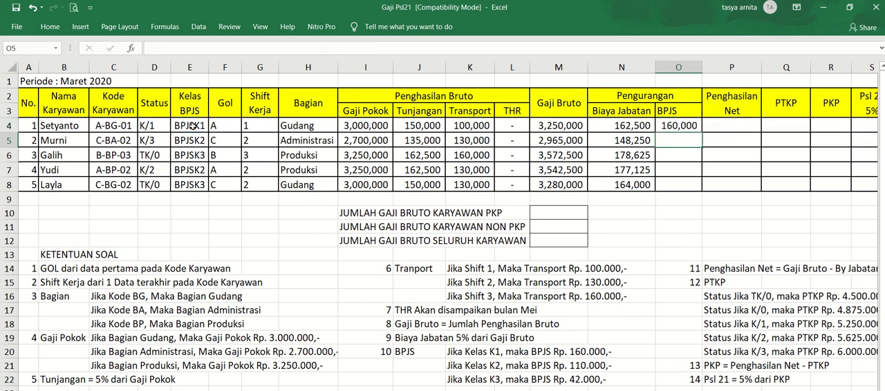
- Copy the BPJS formula from O4 down to the other employees through O8
{"action": "key", "text": "Up"}
{"action": "key", "text": "ctrl+c"}
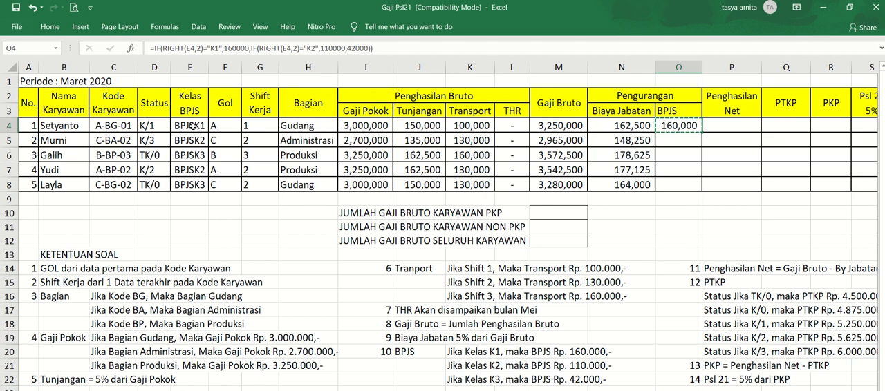
{"action": "key", "text": "shift+Down"}
{"action": "key", "text": "shift+Down"}
{"action": "key", "text": "shift+Down"}
{"action": "key", "text": "shift+Down"}
{"action": "key", "text": "ctrl+v"}
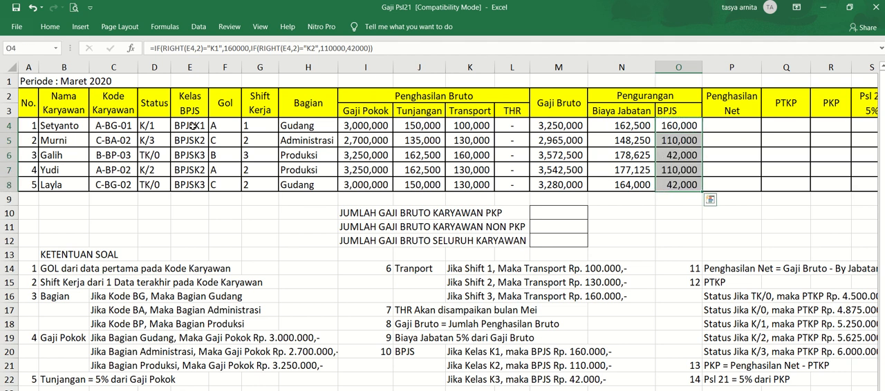
{"action": "key", "text": "Up"}
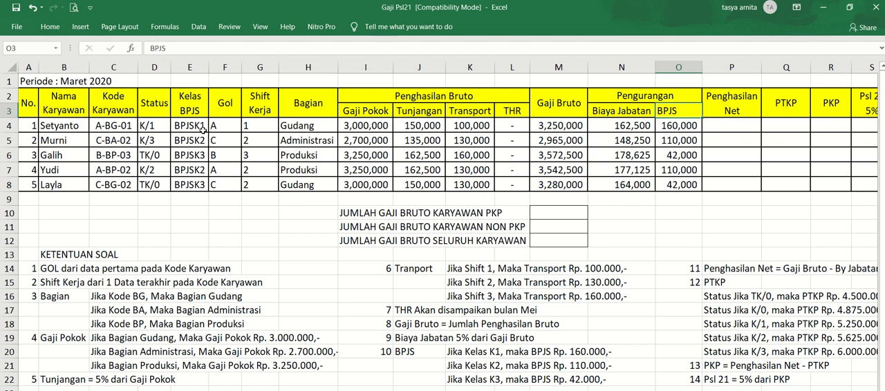
- Review the BPJS class rules in K20:K22 and the Penghasilan Net rule in P14
{"action": "left_click", "coordinate": [462, 361]}
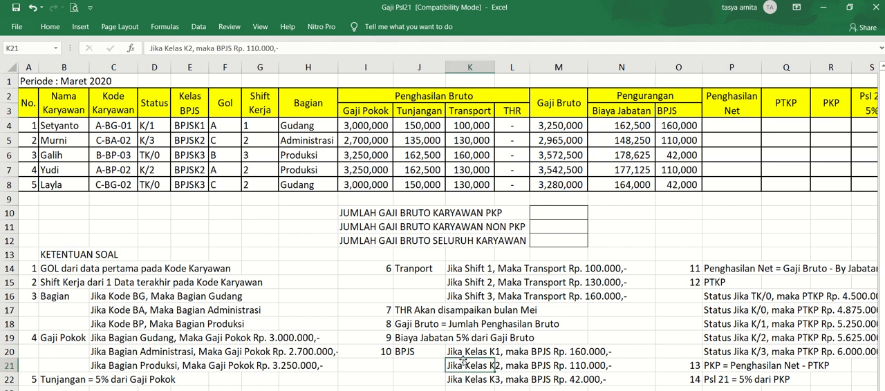
{"action": "left_click", "coordinate": [462, 352]}
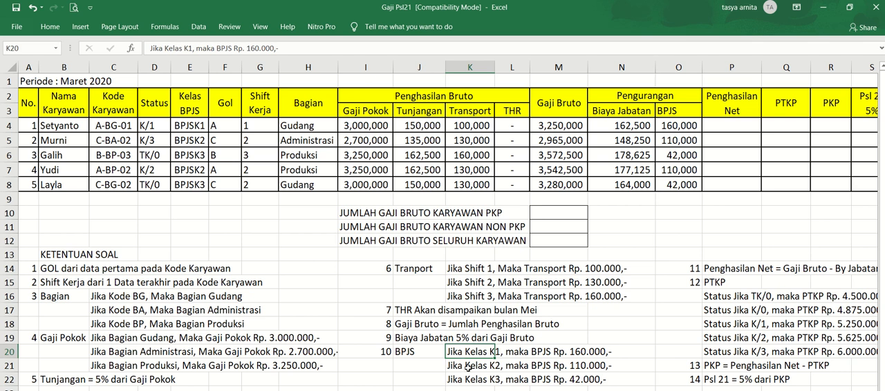
{"action": "left_click", "coordinate": [468, 368]}
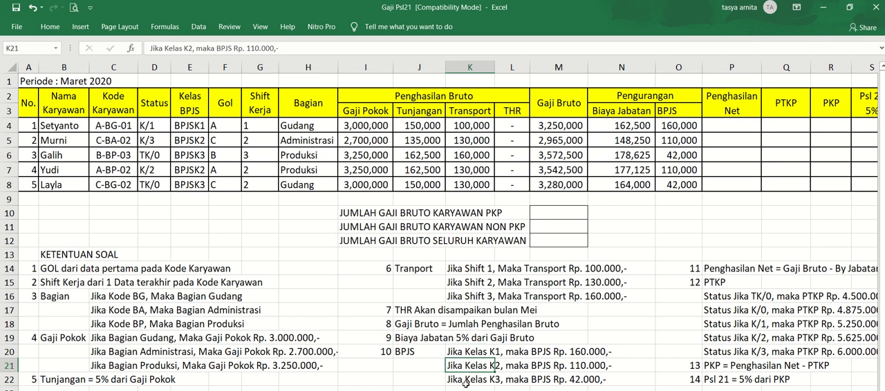
{"action": "left_click", "coordinate": [466, 385]}
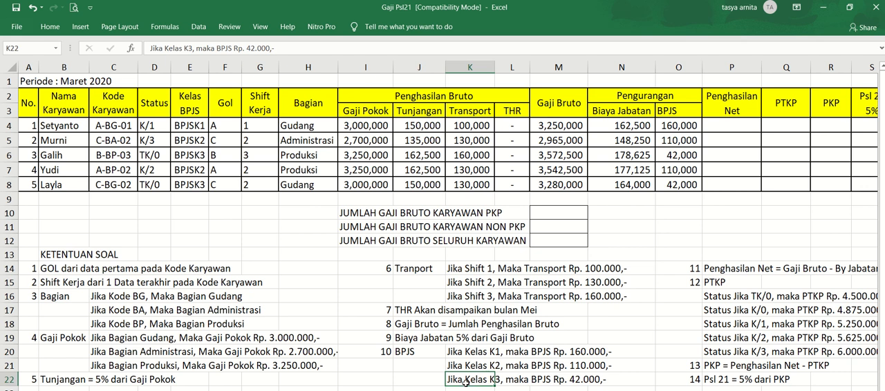
{"action": "left_click", "coordinate": [740, 126]}
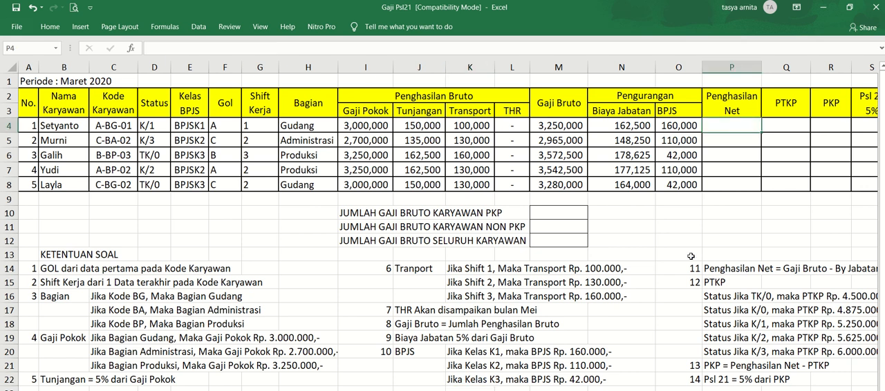
{"action": "left_click", "coordinate": [714, 269]}
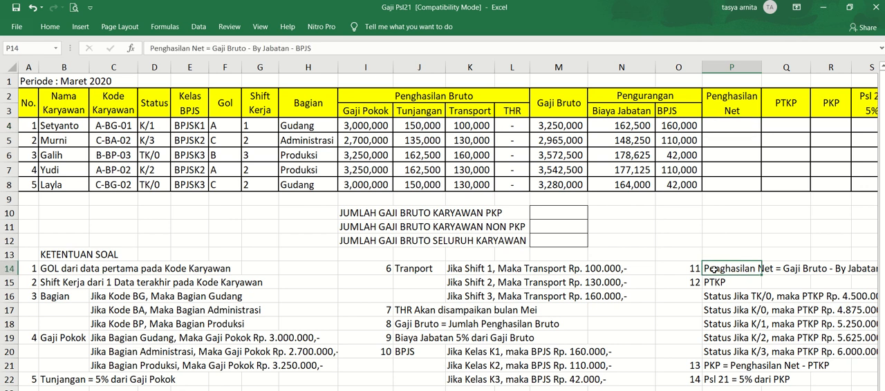
{"action": "key", "text": "Right"}
{"action": "key", "text": "Right"}
{"action": "key", "text": "Right"}
{"action": "key", "text": "Right"}
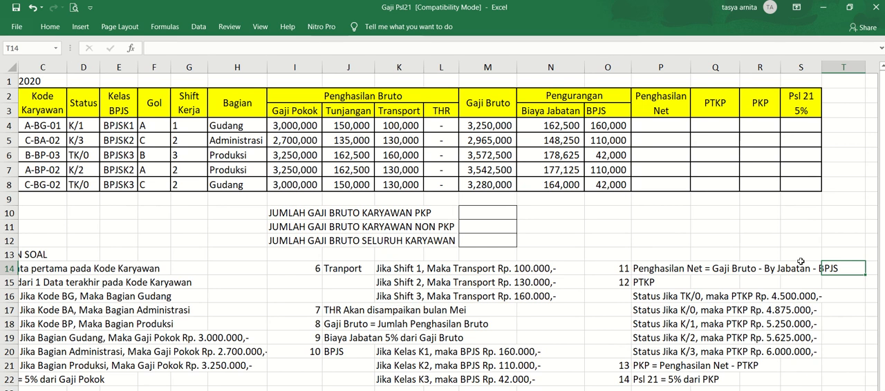
- Calculate Penghasilan Net in P4 by subtracting Biaya Jabatan and BPJS from Gaji Bruto with =M4-N4-O4
{"action": "left_click", "coordinate": [663, 125]}
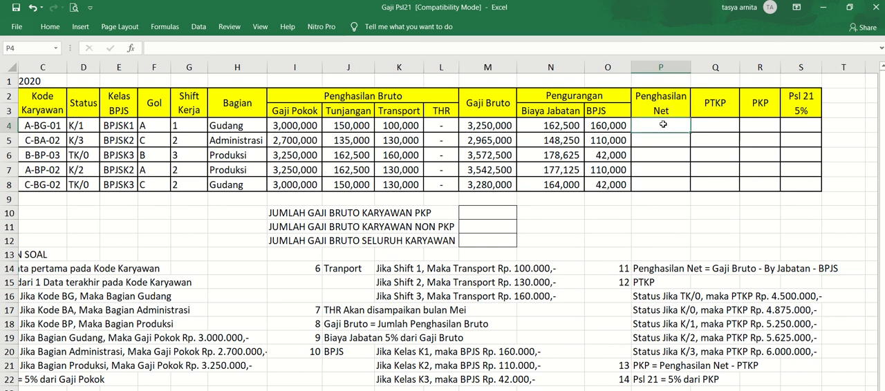
{"action": "type", "text": "="}
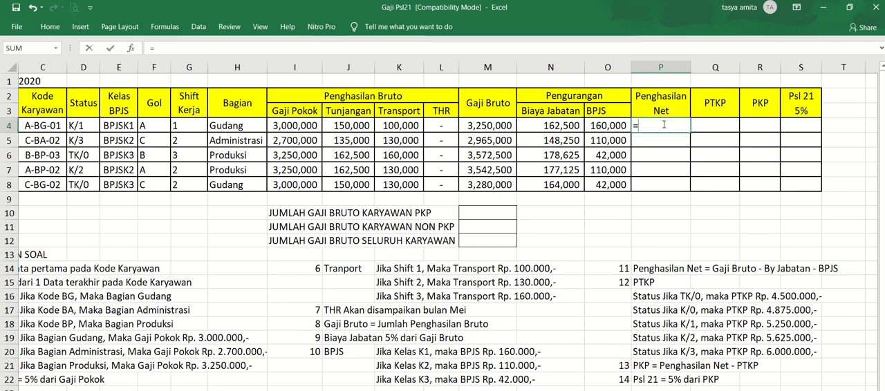
{"action": "key", "text": "Left"}
{"action": "key", "text": "Left"}
{"action": "key", "text": "Left"}
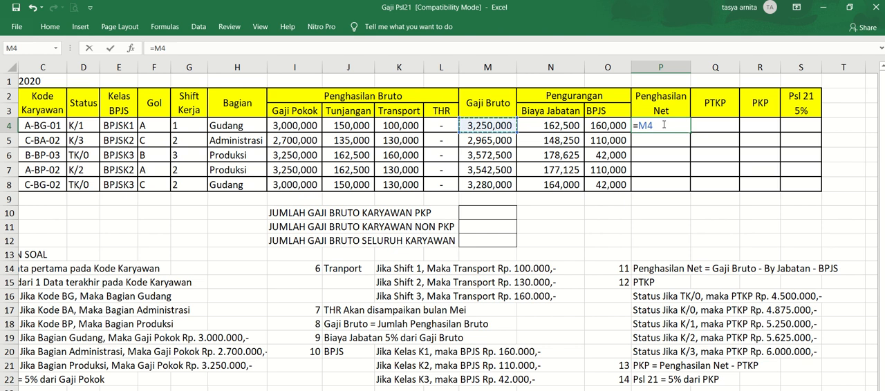
{"action": "type", "text": "-"}
{"action": "key", "text": "Left"}
{"action": "key", "text": "Left"}
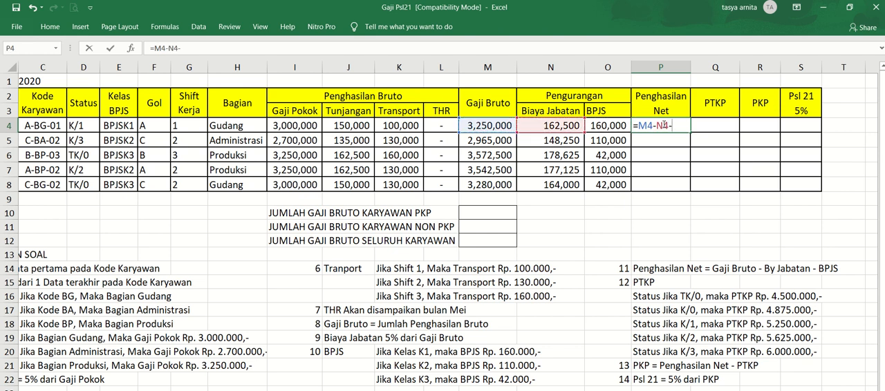
{"action": "type", "text": "-"}
{"action": "key", "text": "Left"}
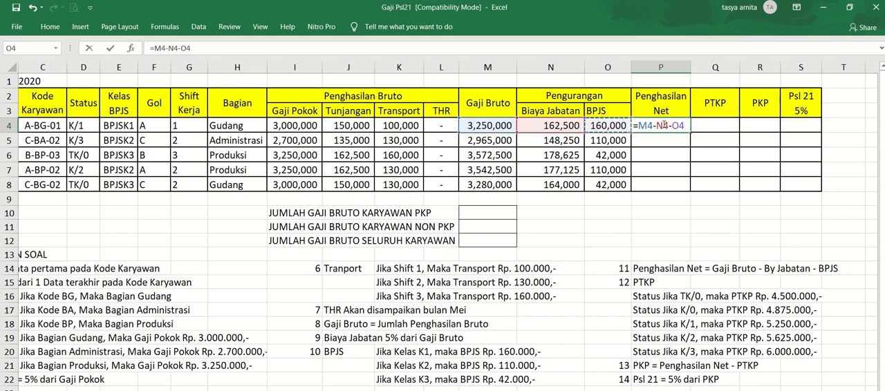
{"action": "key", "text": "Return"}
- Copy the Penghasilan Net formula from P4 down to the other employees through P8
{"action": "left_click", "coordinate": [663, 125]}
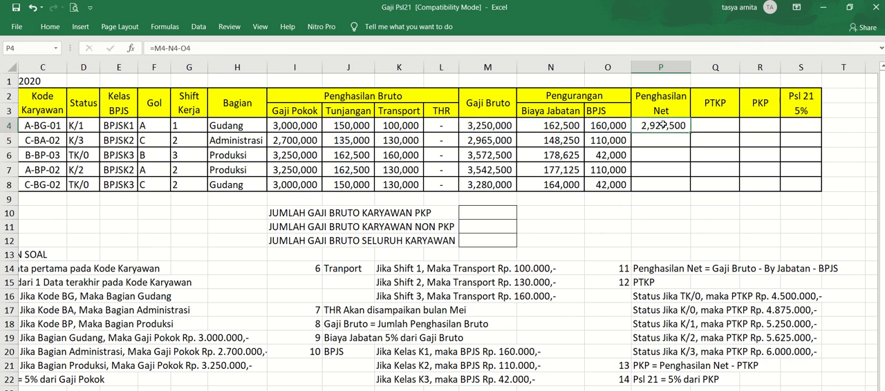
{"action": "key", "text": "ctrl+c"}
{"action": "key", "text": "shift+Down"}
{"action": "key", "text": "shift+Down"}
{"action": "key", "text": "shift+Down"}
{"action": "key", "text": "shift+Down"}
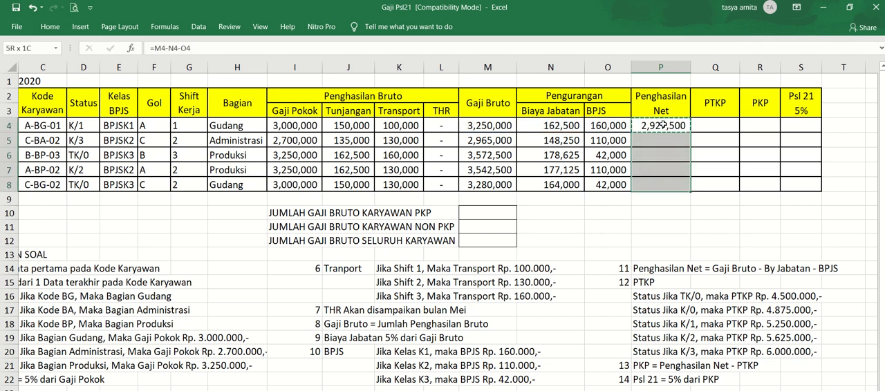
{"action": "key", "text": "ctrl+v"}
- Begin the PTKP formula in Q4 with an IF that tests whether the status in D4 equals "TK/0"
{"action": "key", "text": "Right"}
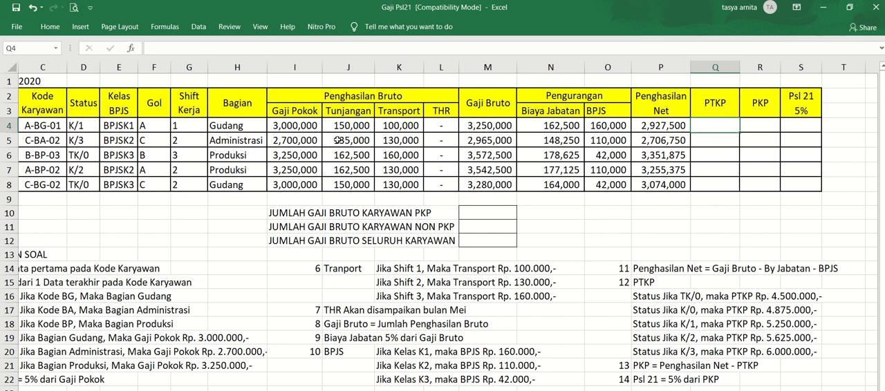
{"action": "left_click", "coordinate": [85, 122]}
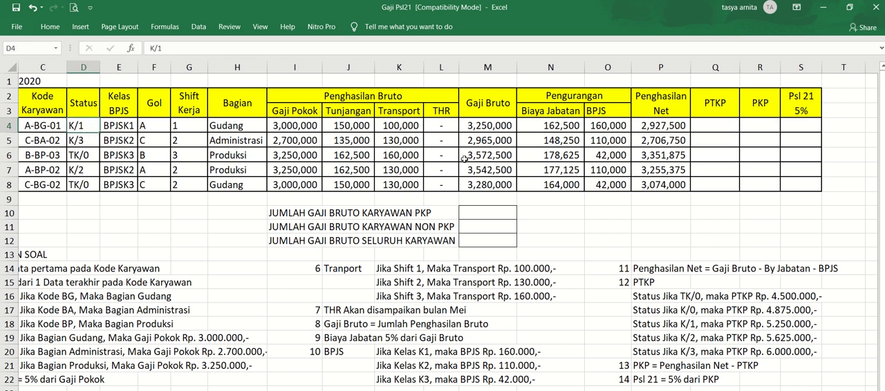
{"action": "left_click", "coordinate": [707, 129]}
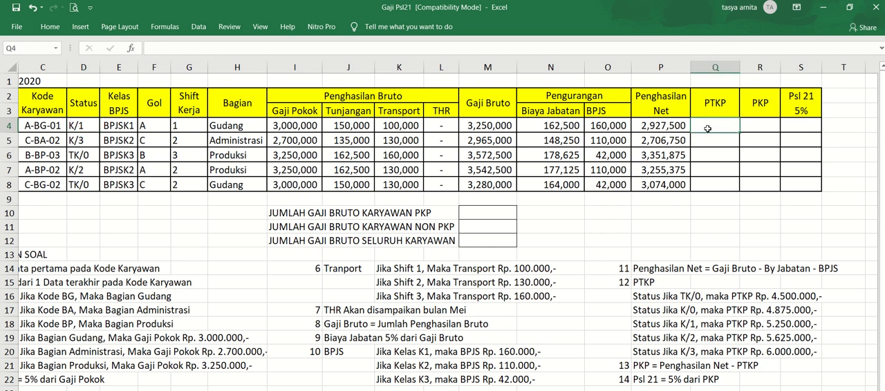
{"action": "type", "text": "=IF("}
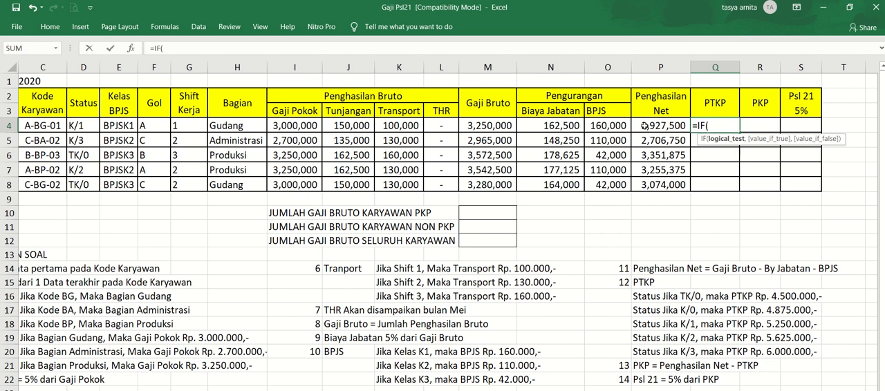
{"action": "left_click", "coordinate": [91, 127]}
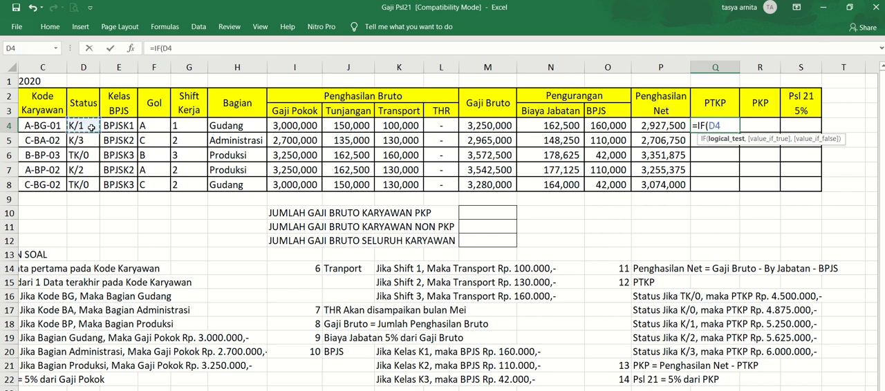
{"action": "type", "text": "=\"TK/"}
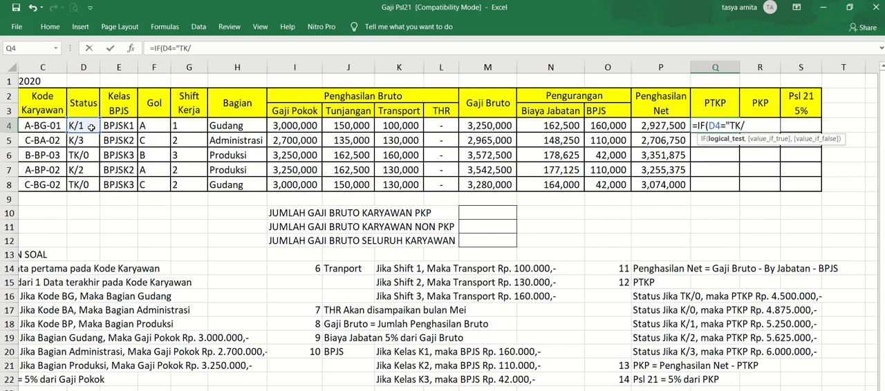
{"action": "type", "text": "0\","}
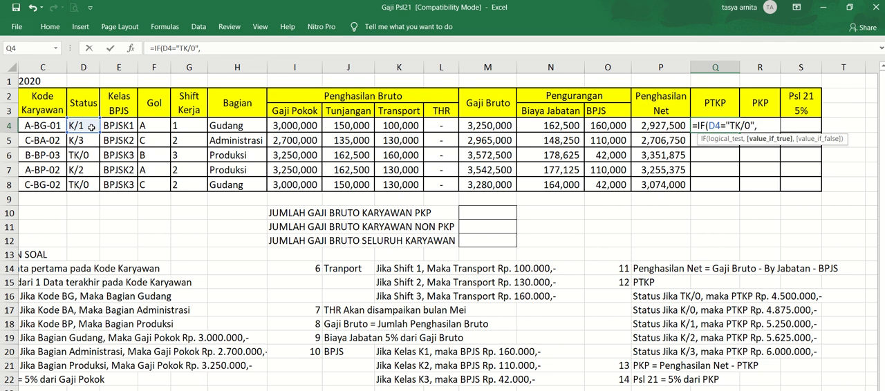
{"action": "type", "text": "4500000"}
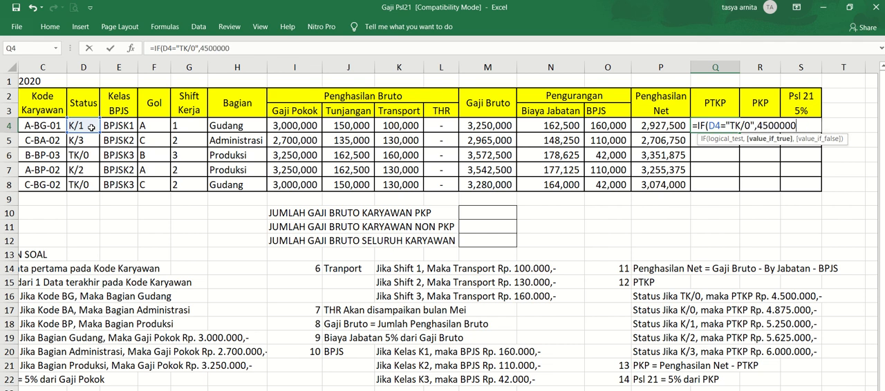
{"action": "type", "text": ",IF"}
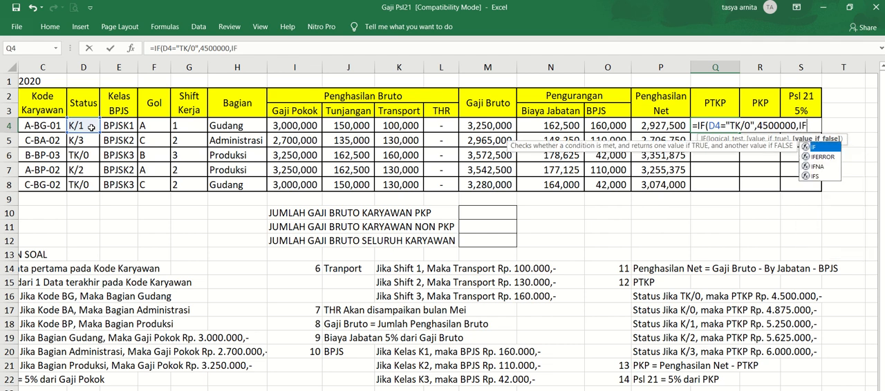
{"action": "type", "text": "(D"}
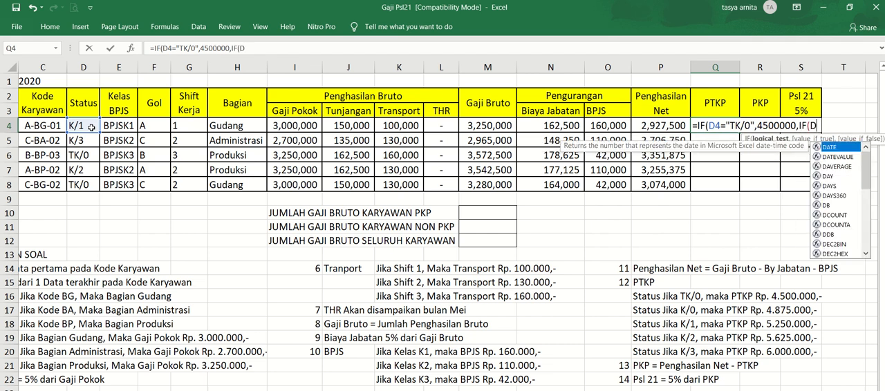
{"action": "type", "text": "4"}
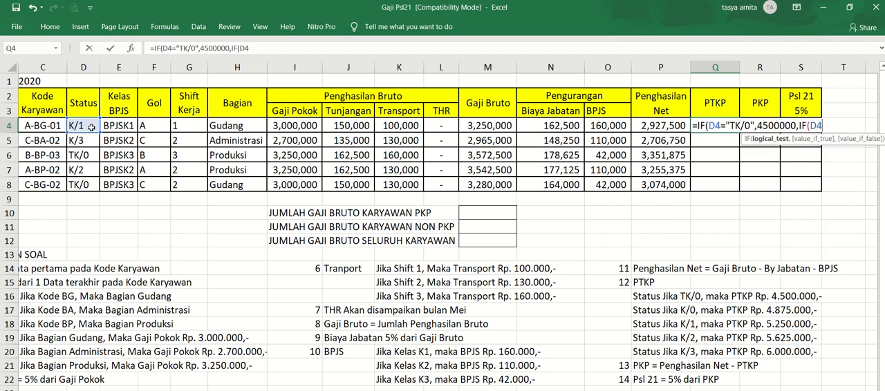
{"action": "type", "text": "=\"K/0\","}
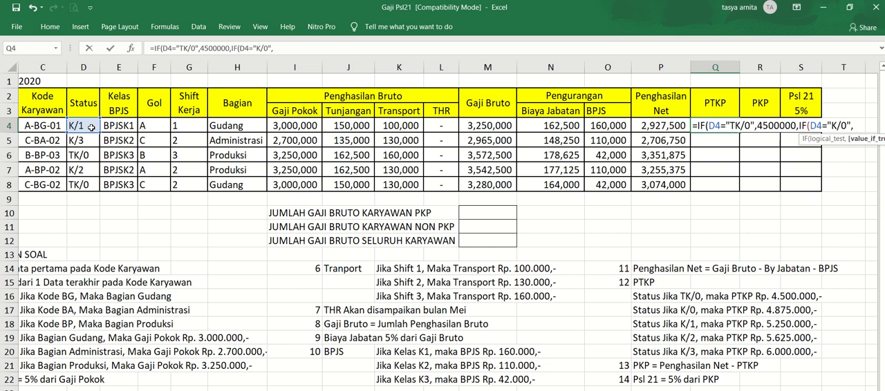
{"action": "type", "text": "4"}
{"action": "type", "text": "87"}
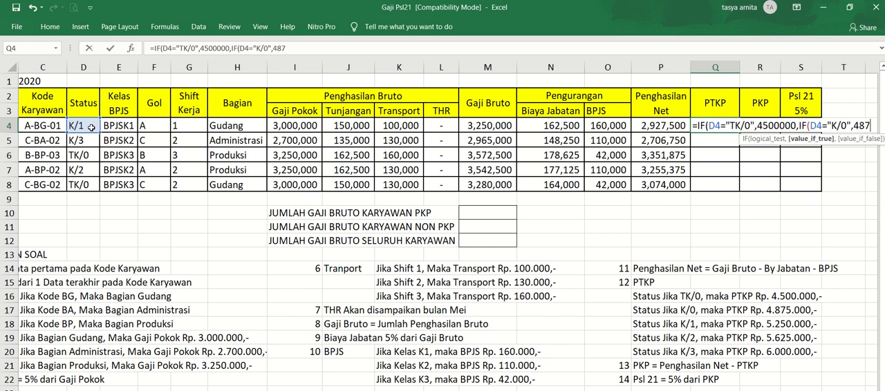
{"action": "type", "text": "5000"}
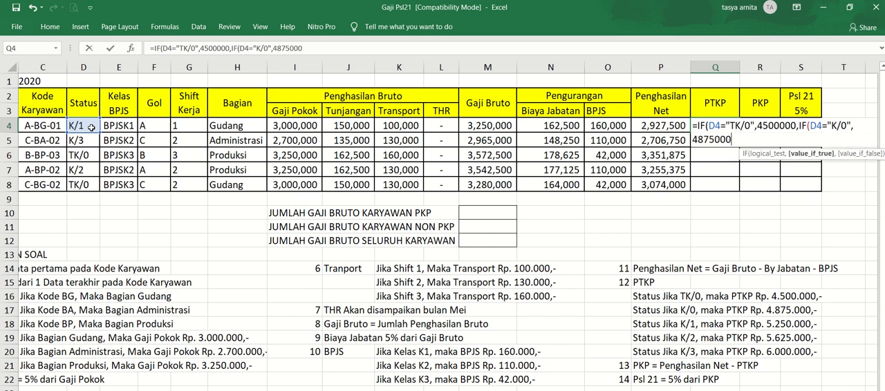
{"action": "type", "text": ",IF"}
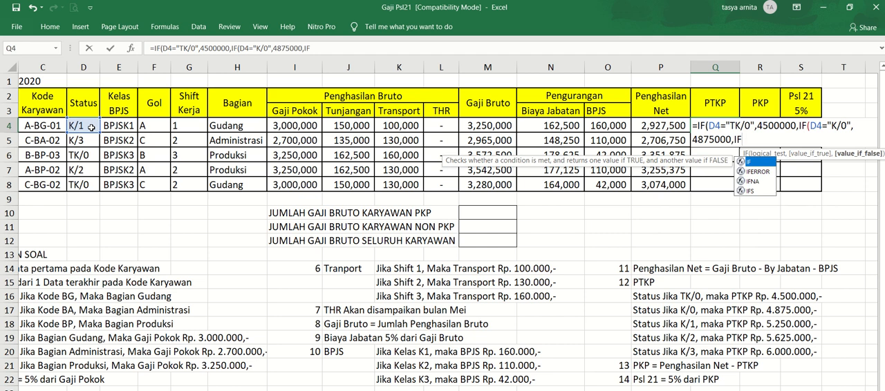
{"action": "type", "text": "("}
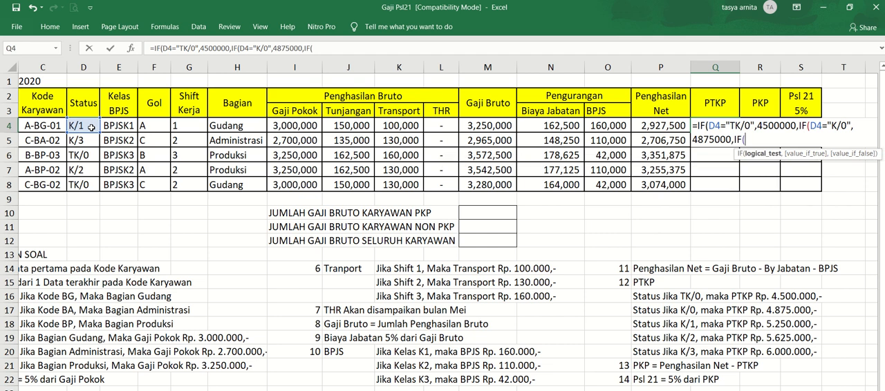
{"action": "type", "text": "D4"}
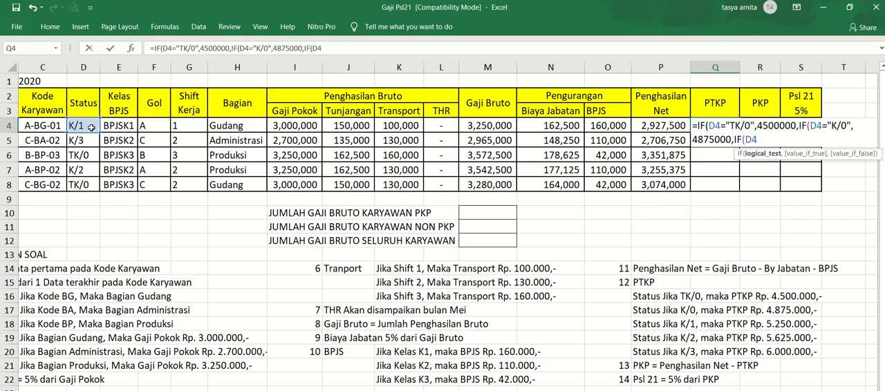
{"action": "type", "text": "=\"K/1\","}
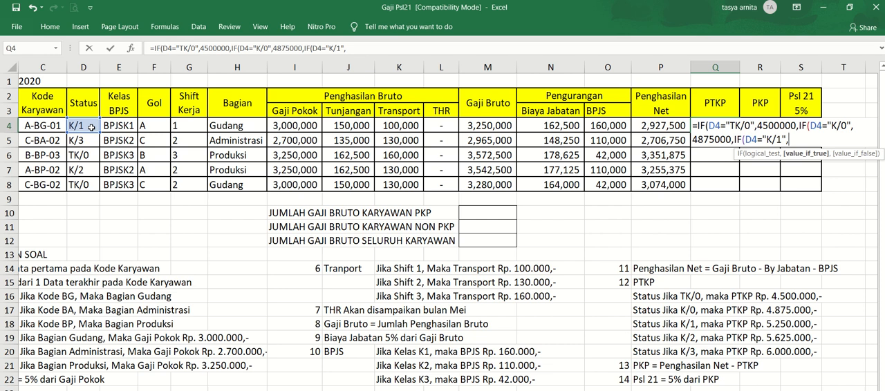
{"action": "type", "text": "5250000,IF("}
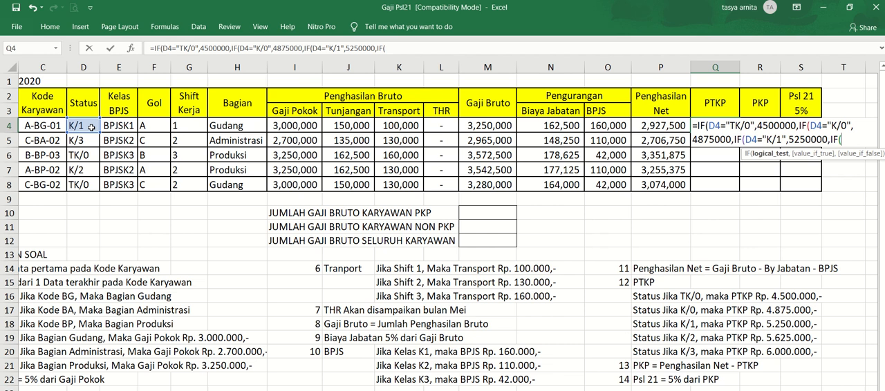
- Return 5250000 for status K/1 in the Q4 formula and nest a fourth IF testing D4="K/2"
{"action": "type", "text": "D4="}
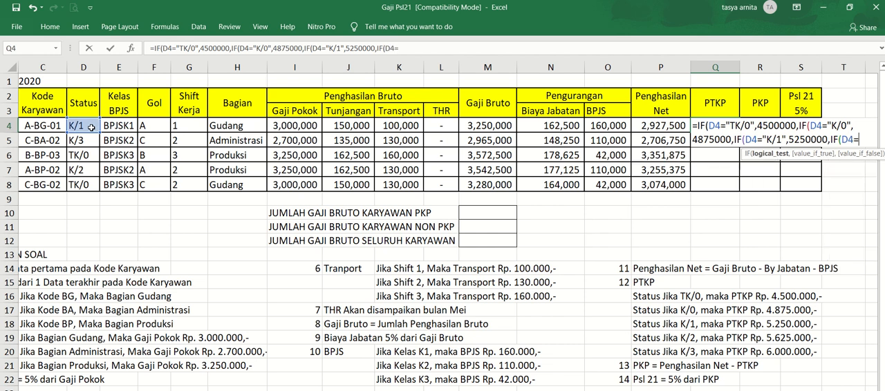
{"action": "type", "text": "\"K/2"}
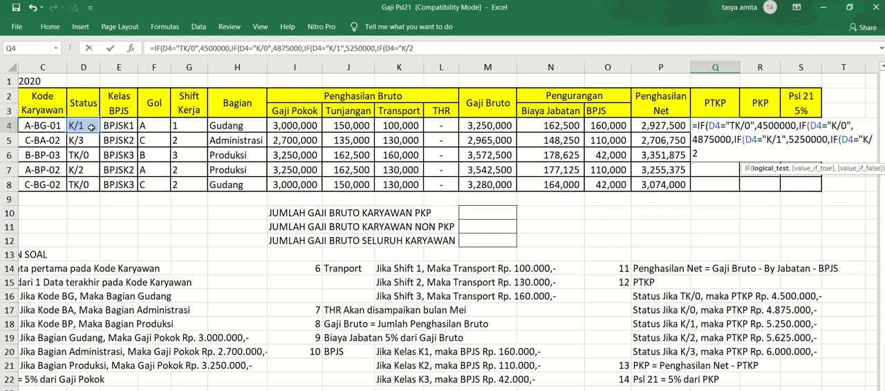
{"action": "type", "text": "\","}
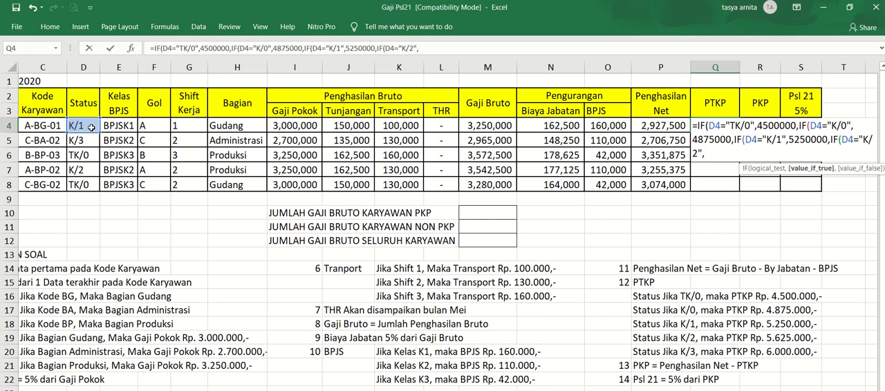
- Complete the PTKP formula in Q4 so status K/2 returns 5625000 and any other status returns 6000000
{"action": "type", "text": "5625000"}
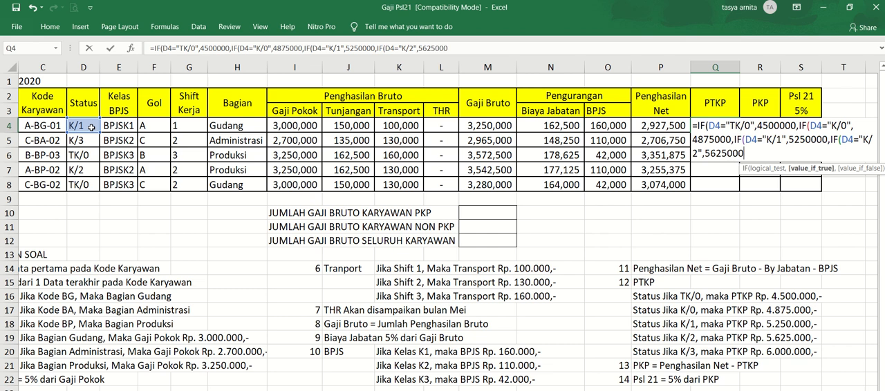
{"action": "type", "text": ","}
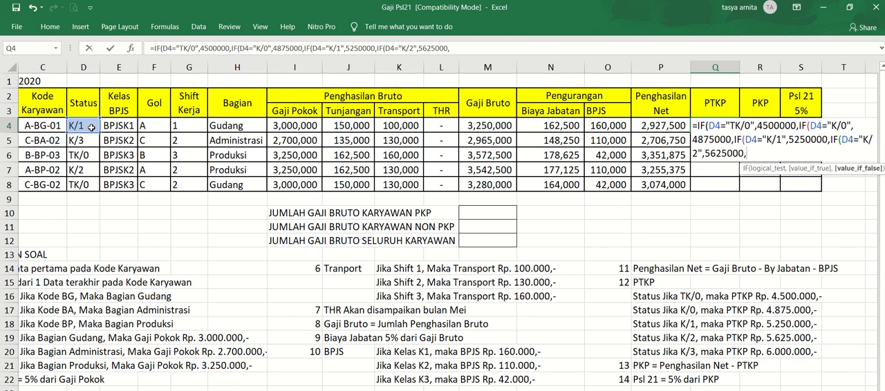
{"action": "type", "text": "6000000"}
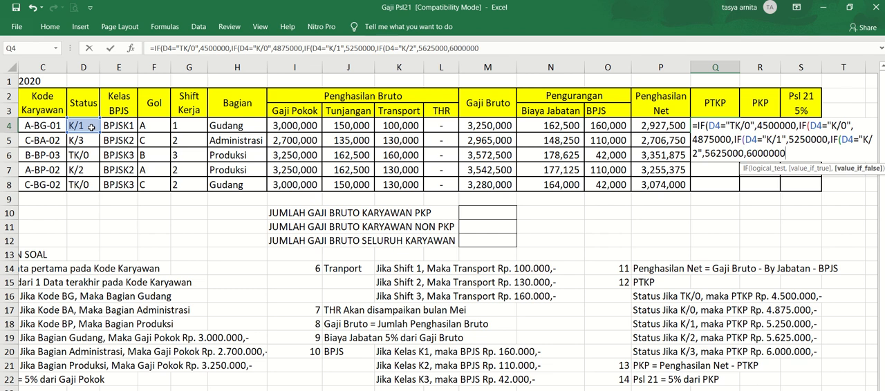
{"action": "type", "text": "))))"}
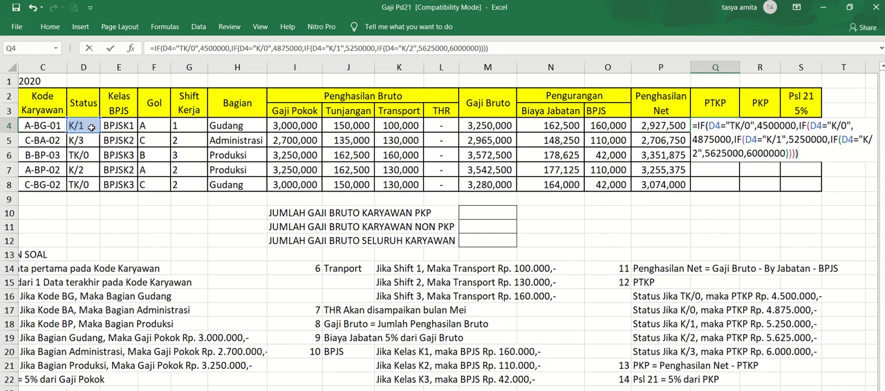
{"action": "key", "text": "Return"}
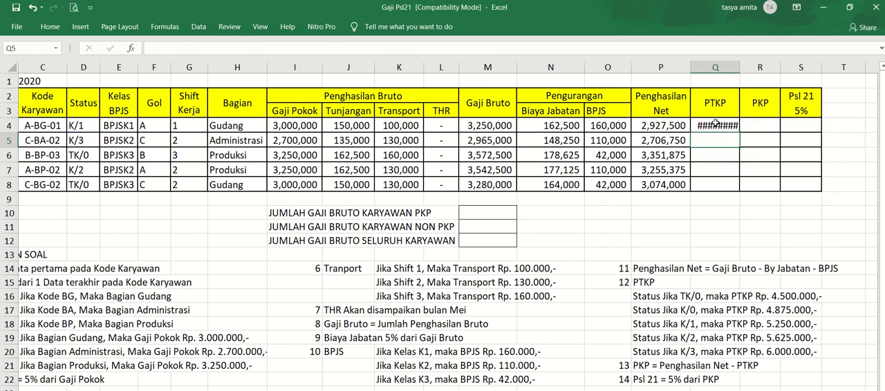
- Widen the PTKP column and copy the formula from Q4 down to the other employees through Q8
{"action": "left_click_drag", "start_coordinate": [741, 63], "coordinate": [758, 69]}
{"action": "key", "text": "Up"}
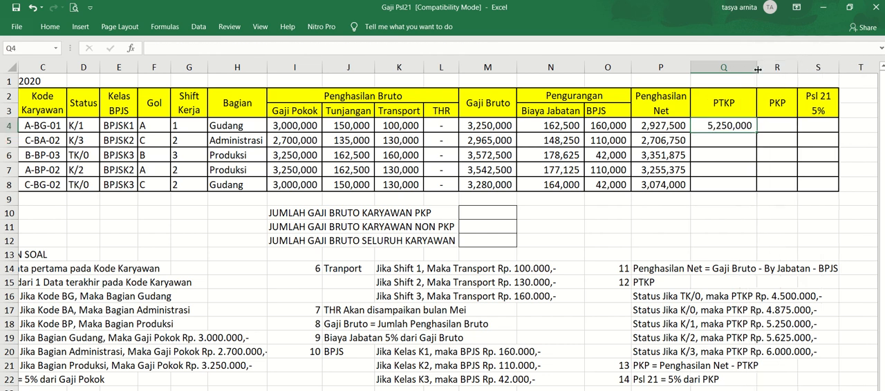
{"action": "key", "text": "ctrl+c"}
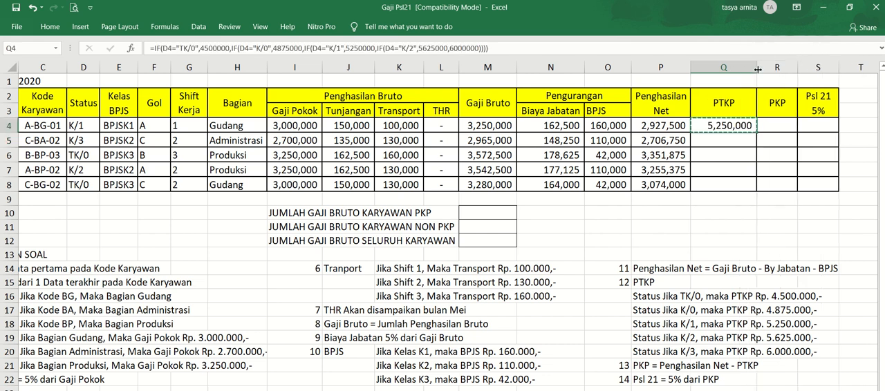
{"action": "key", "text": "shift+Down"}
{"action": "key", "text": "shift+Down"}
{"action": "key", "text": "shift+Down"}
{"action": "key", "text": "shift+Down"}
{"action": "key", "text": "ctrl+v"}
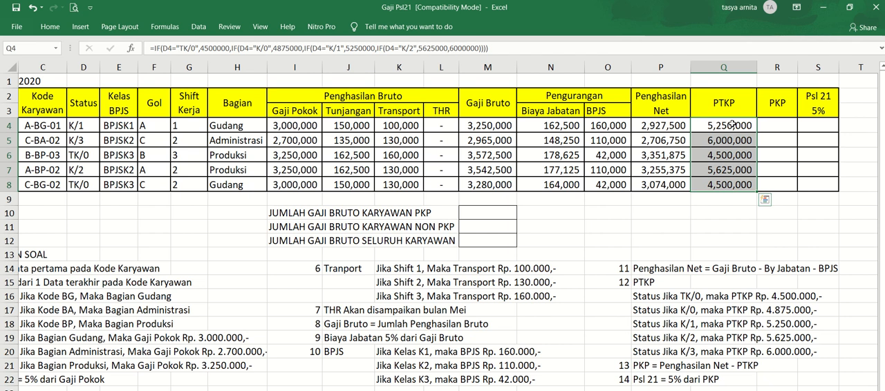
- Try calculating PKP in R4 as Penghasilan Net minus PTKP with =P4-Q4
{"action": "left_click", "coordinate": [768, 128]}
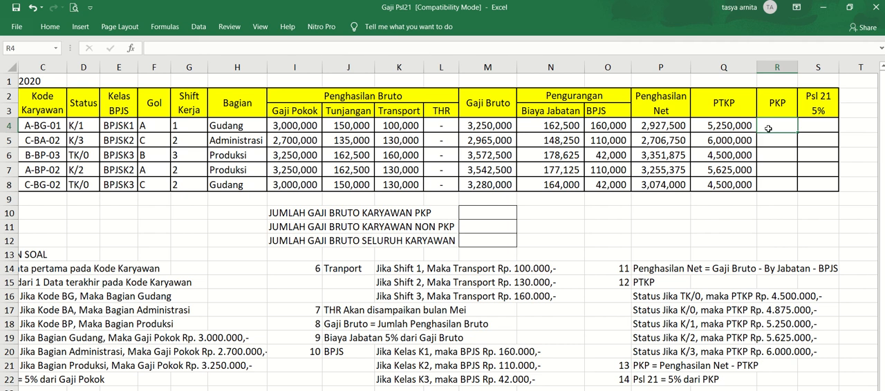
{"action": "left_click", "coordinate": [647, 364]}
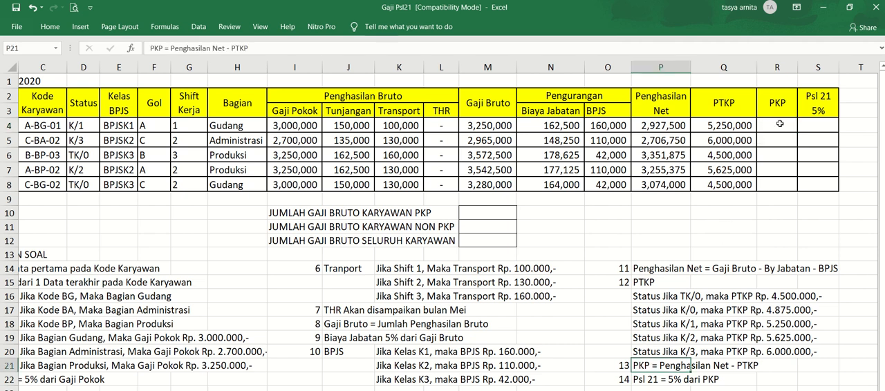
{"action": "left_click", "coordinate": [780, 124]}
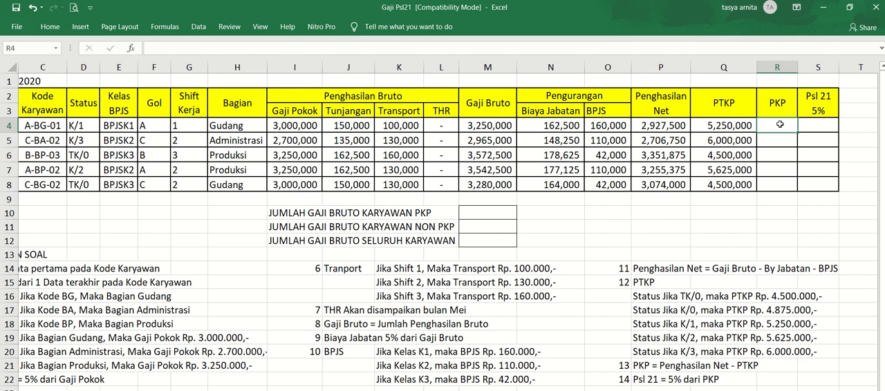
{"action": "type", "text": "="}
{"action": "key", "text": "Left"}
{"action": "key", "text": "Left"}
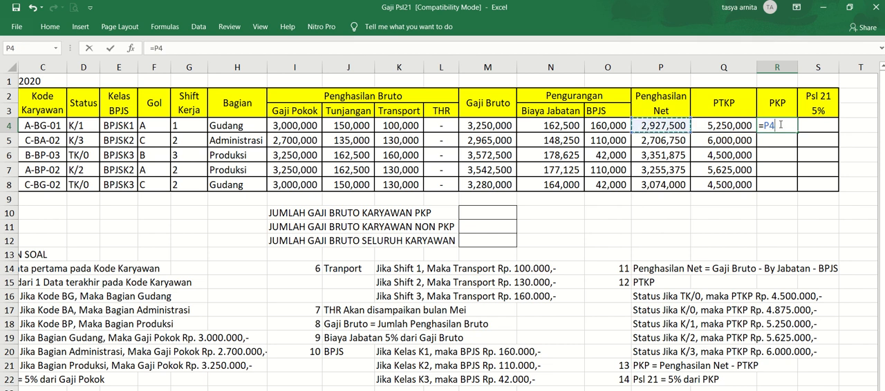
{"action": "type", "text": "="}
{"action": "key", "text": "BackSpace"}
{"action": "type", "text": "-"}
{"action": "key", "text": "Left"}
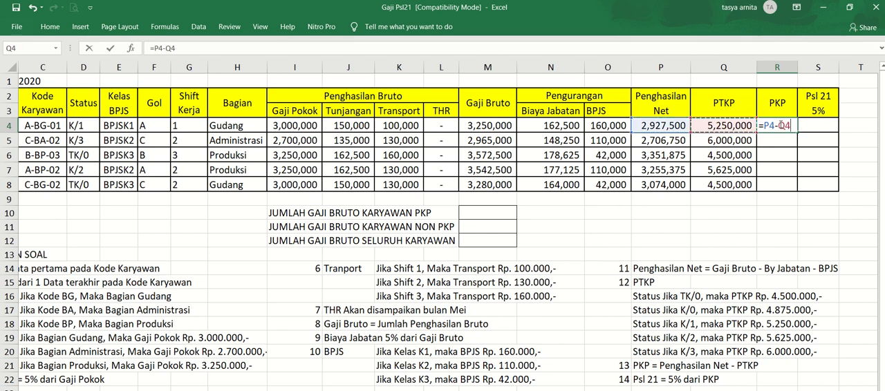
{"action": "key", "text": "Return"}
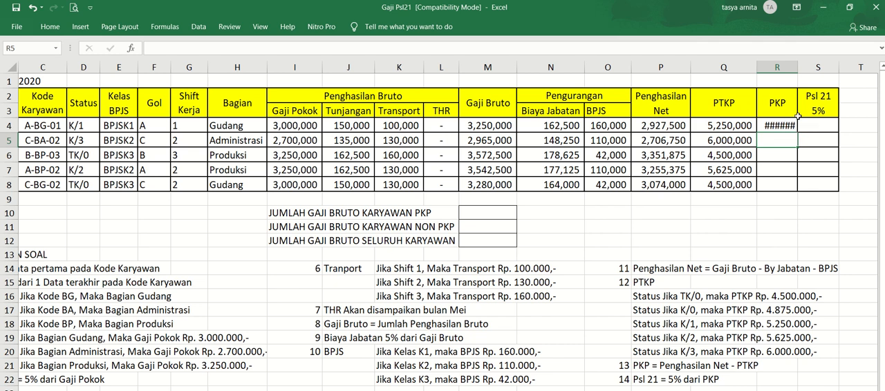
- Widen the PKP column and replace the formula in R4 with an IF that tests P4>Q4
{"action": "left_click_drag", "start_coordinate": [797, 68], "coordinate": [815, 72]}
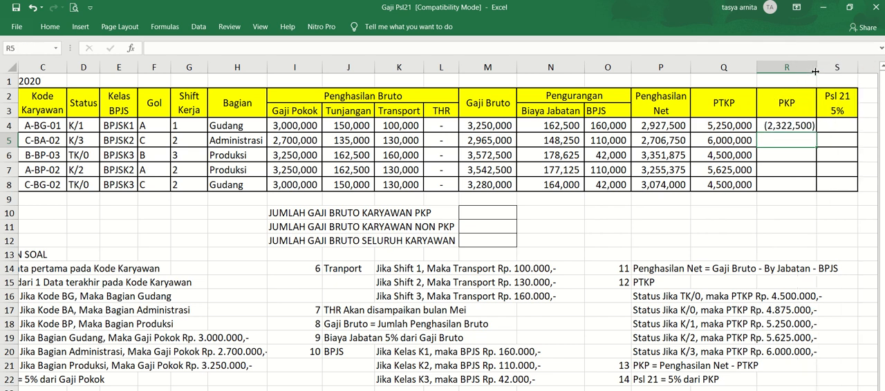
{"action": "left_click", "coordinate": [789, 125]}
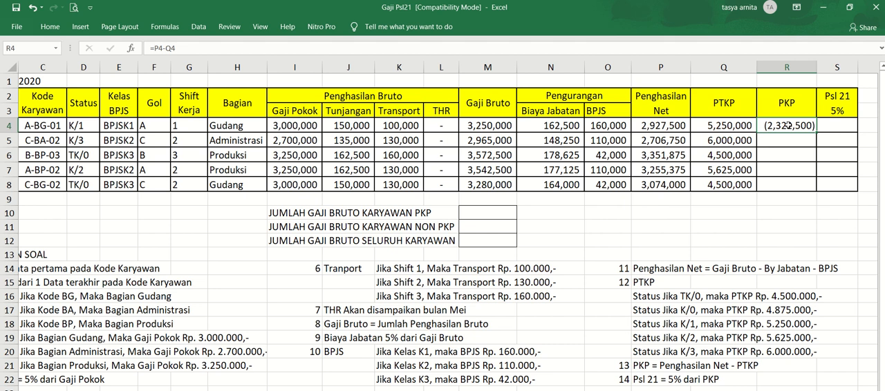
{"action": "double_click", "coordinate": [789, 125]}
{"action": "key", "text": "BackSpace"}
{"action": "key", "text": "BackSpace"}
{"action": "key", "text": "BackSpace"}
{"action": "key", "text": "BackSpace"}
{"action": "key", "text": "BackSpace"}
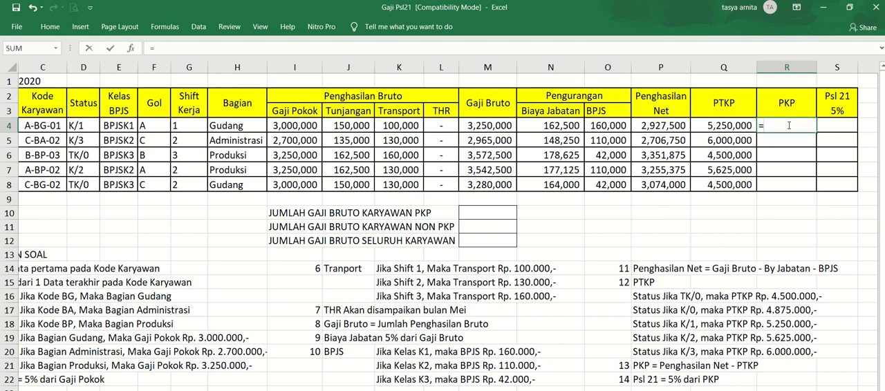
{"action": "type", "text": "IF"}
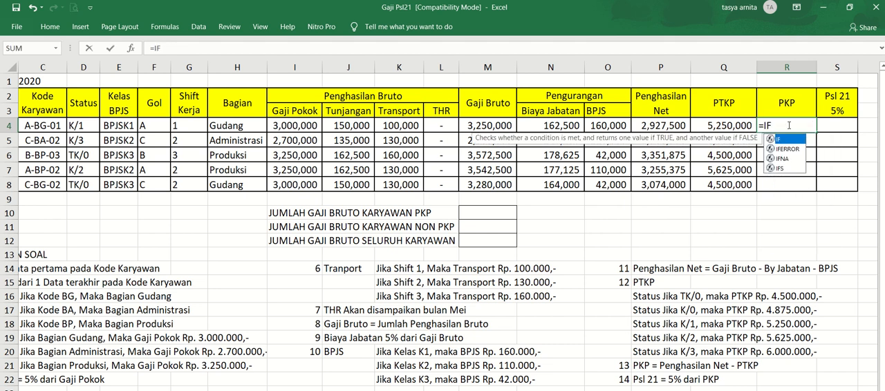
{"action": "type", "text": "("}
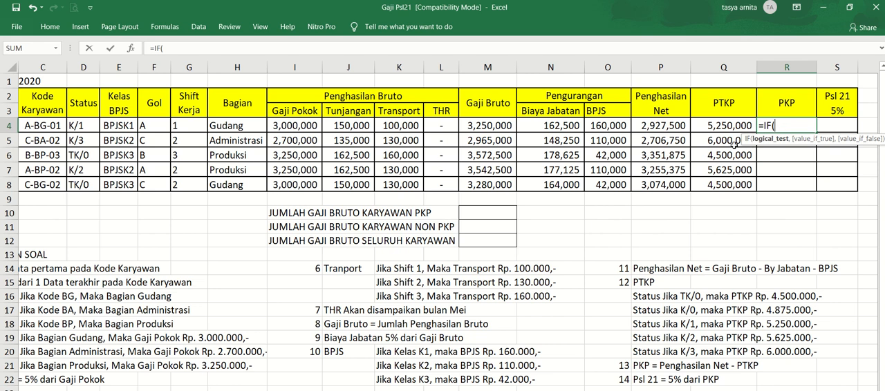
{"action": "left_click", "coordinate": [662, 126]}
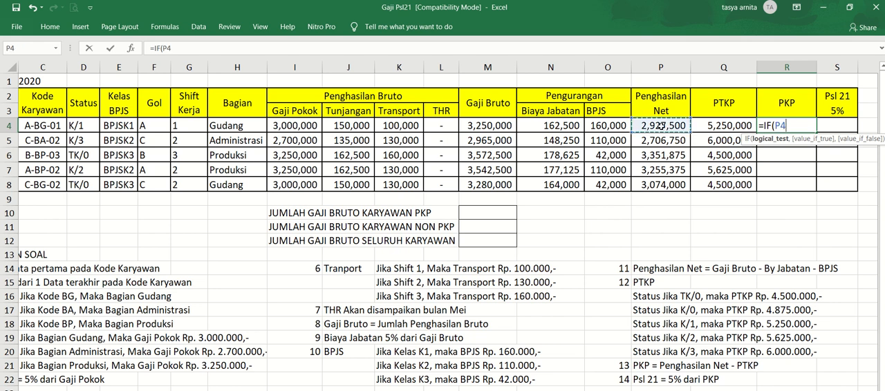
{"action": "type", "text": ">"}
{"action": "left_click", "coordinate": [711, 125]}
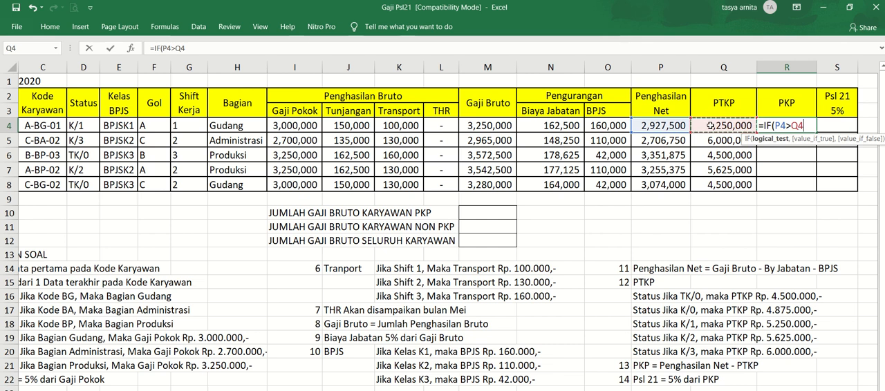
{"action": "type", "text": ","}
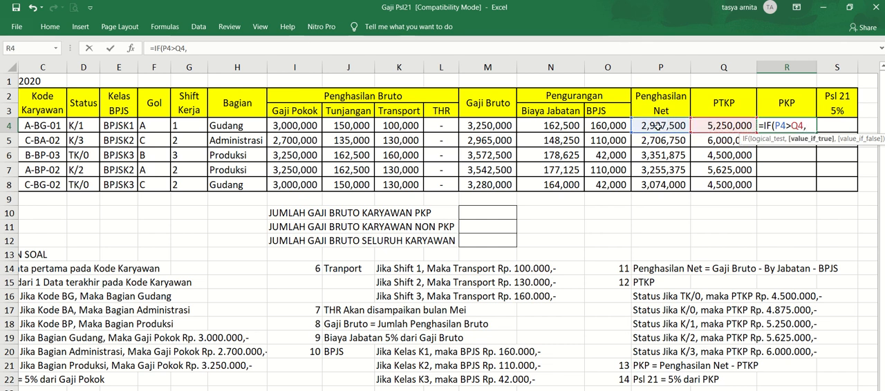
- Complete the PKP formula in R4 so it returns P4-Q4 when P4 exceeds Q4 and 0 otherwise
{"action": "left_click", "coordinate": [658, 125]}
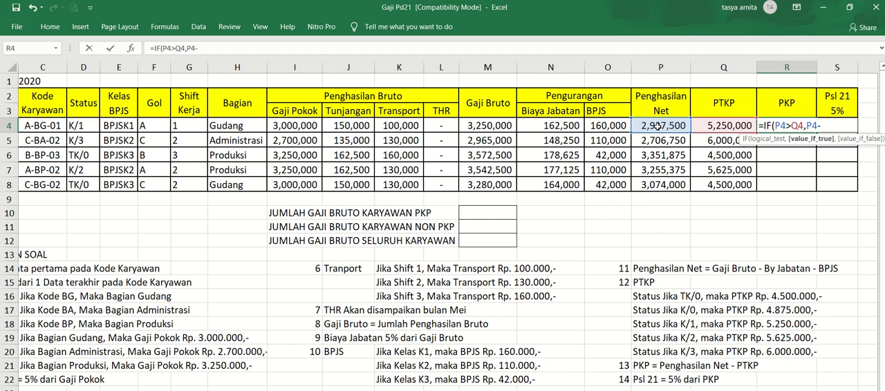
{"action": "type", "text": "-"}
{"action": "left_click", "coordinate": [715, 127]}
{"action": "type", "text": ","}
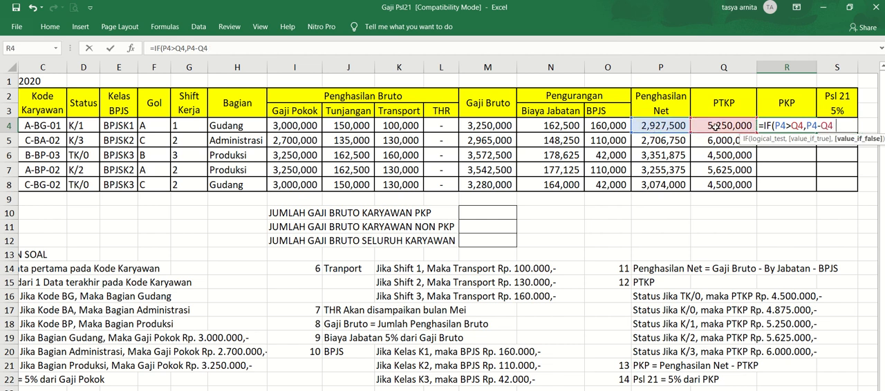
{"action": "type", "text": "0)"}
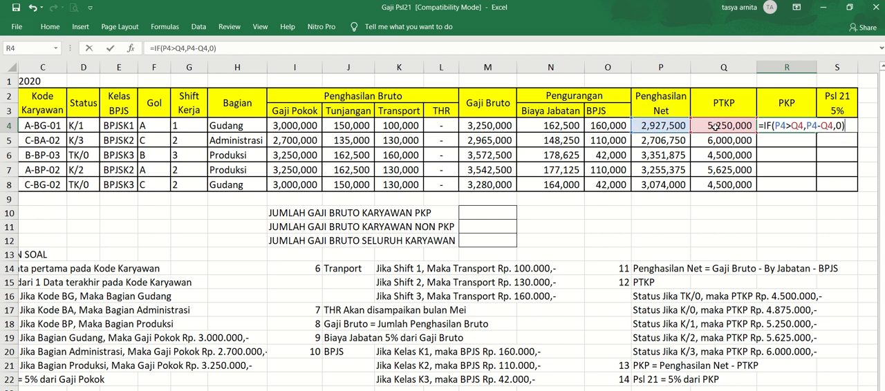
{"action": "key", "text": "Return"}
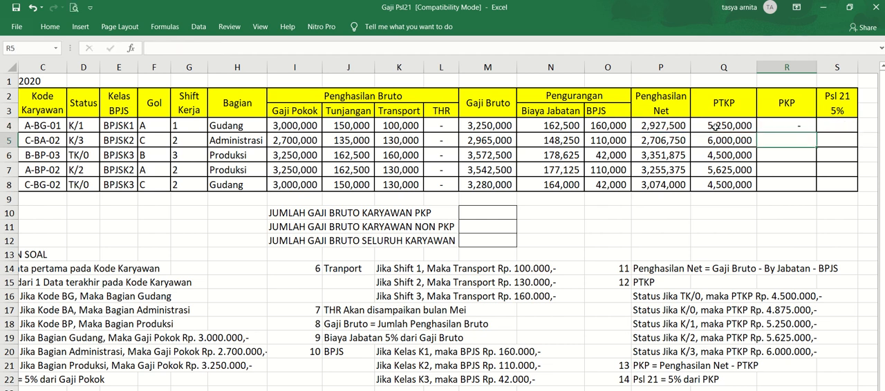
- Copy the PKP formula from R4 down to the other employees through R8
{"action": "key", "text": "Up"}
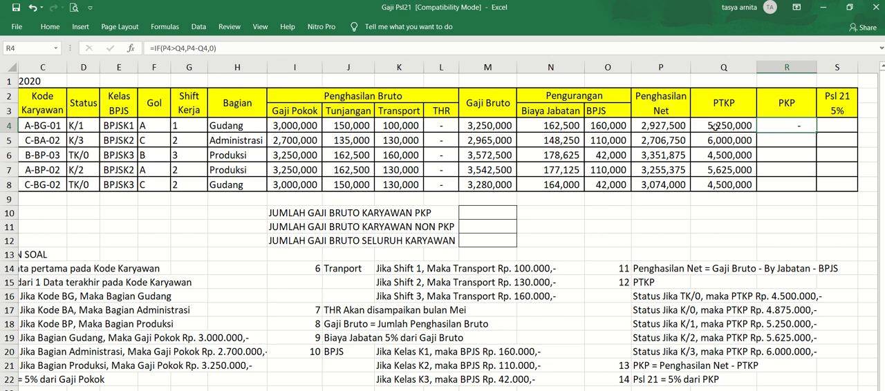
{"action": "key", "text": "ctrl+c"}
{"action": "key", "text": "shift+Up"}
{"action": "key", "text": "shift+Down"}
{"action": "key", "text": "shift+Down"}
{"action": "key", "text": "shift+Down"}
{"action": "key", "text": "shift+Down"}
{"action": "key", "text": "shift+Down"}
{"action": "key", "text": "ctrl+v"}
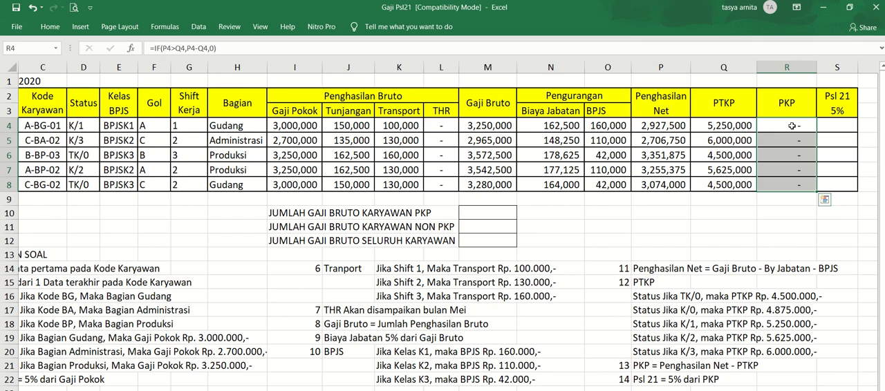
- Calculate Psl 21 in S4 as 5% of the PKP with the formula =5%*R4
{"action": "left_click", "coordinate": [830, 128]}
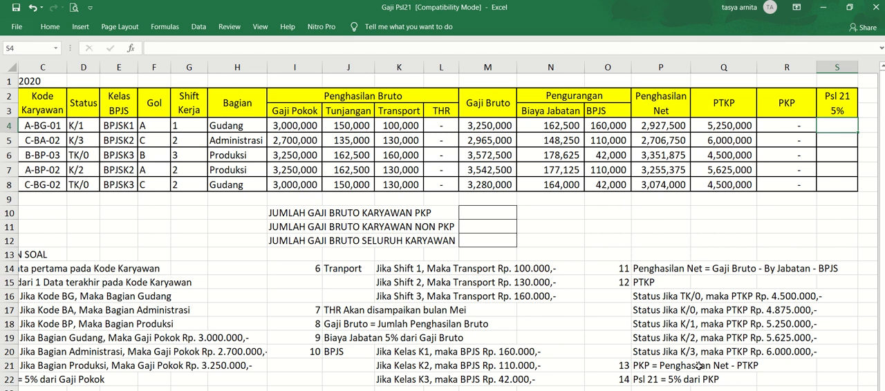
{"action": "type", "text": "=5%"}
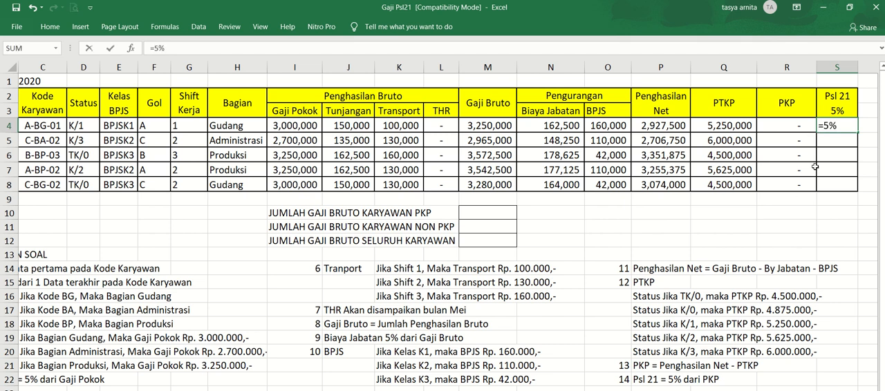
{"action": "type", "text": "*"}
{"action": "left_click", "coordinate": [794, 122]}
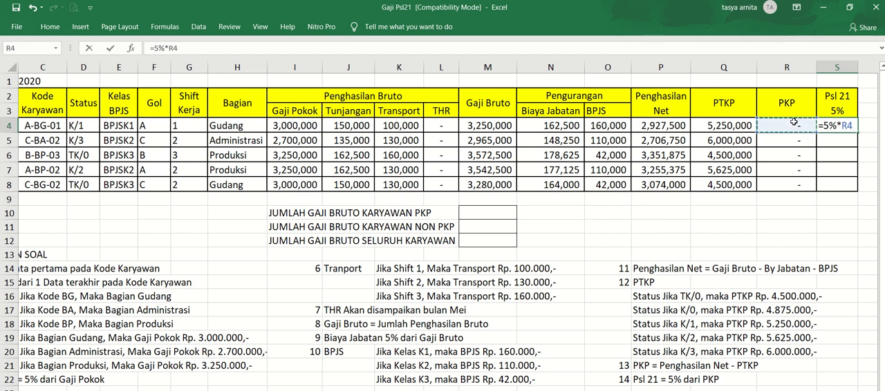
{"action": "key", "text": "Return"}
- Copy the Psl 21 formula from S4 down to the other employees through S8
{"action": "key", "text": "Up"}
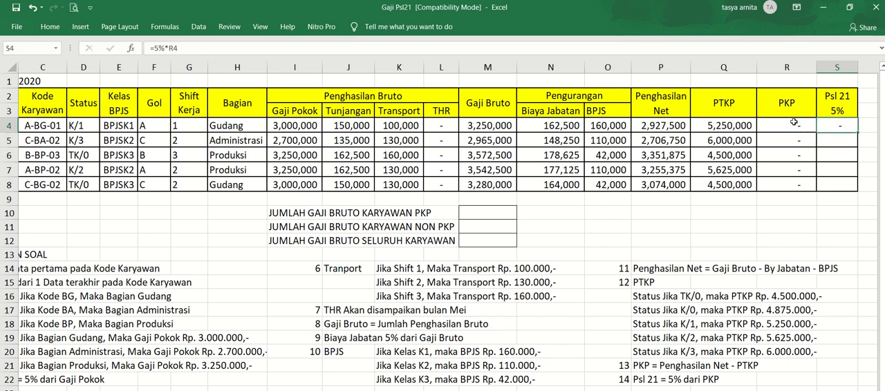
{"action": "key", "text": "ctrl+c"}
{"action": "key", "text": "shift+Down"}
{"action": "key", "text": "shift+Down"}
{"action": "key", "text": "shift+Down"}
{"action": "key", "text": "shift+Down"}
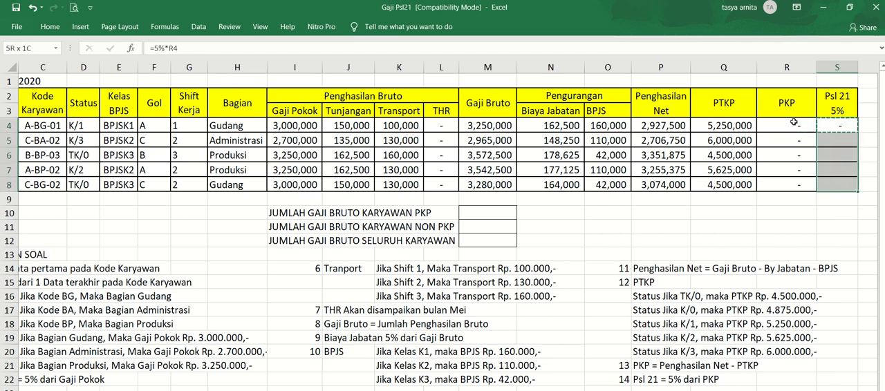
{"action": "key", "text": "ctrl+v"}
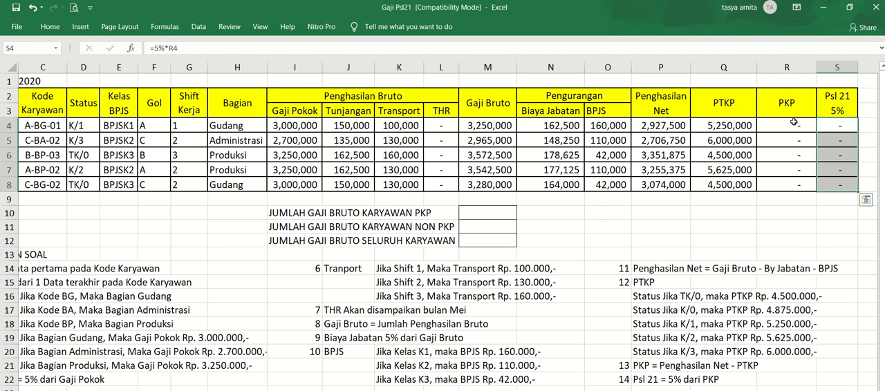
- Review the filled payroll table across row 4 and row 6, from the employee data to Psl 21 and back to Gaji Bruto
{"action": "key", "text": "Left"}
{"action": "key", "text": "Left"}
{"action": "key", "text": "Left"}
{"action": "key", "text": "Left"}
{"action": "key", "text": "Left"}
{"action": "key", "text": "Left"}
{"action": "key", "text": "Left"}
{"action": "key", "text": "Left"}
{"action": "key", "text": "Left"}
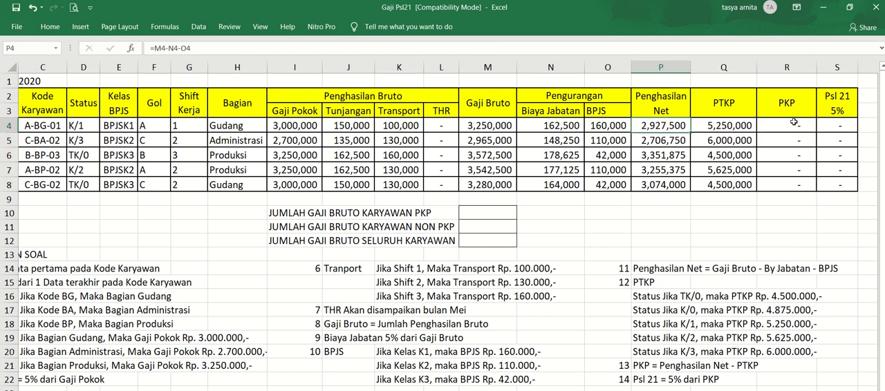
{"action": "key", "text": "Left"}
{"action": "key", "text": "Left"}
{"action": "key", "text": "Left"}
{"action": "key", "text": "Left"}
{"action": "key", "text": "Left"}
{"action": "key", "text": "Left"}
{"action": "key", "text": "Left"}
{"action": "key", "text": "Left"}
{"action": "key", "text": "Left"}
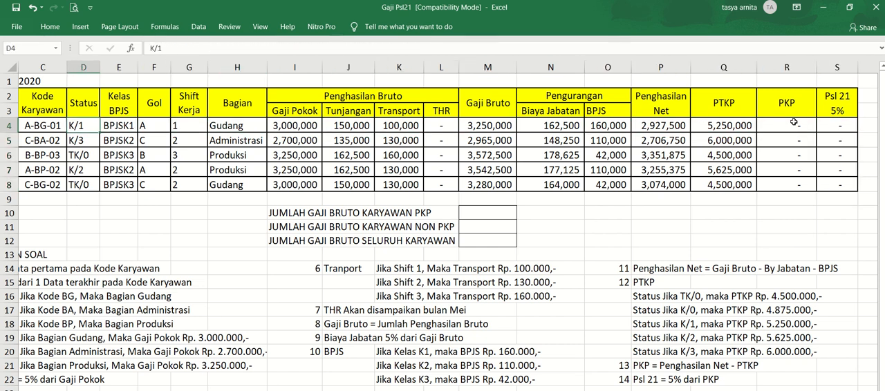
{"action": "key", "text": "Down"}
{"action": "key", "text": "Down"}
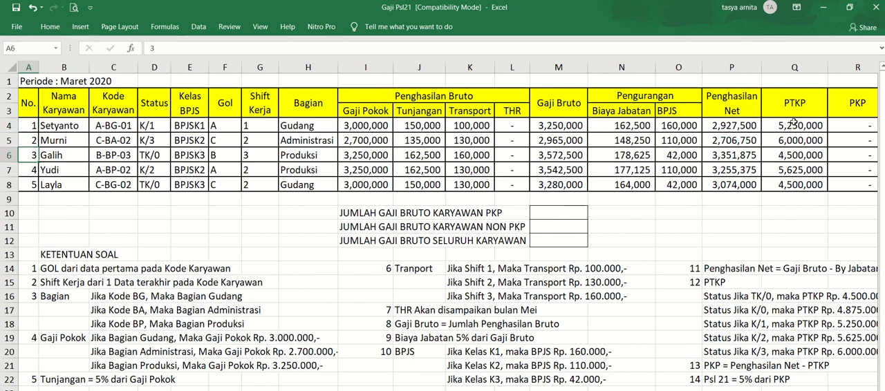
{"action": "key", "text": "Right"}
{"action": "key", "text": "Right"}
{"action": "key", "text": "Right"}
{"action": "key", "text": "Right"}
{"action": "key", "text": "Right"}
{"action": "key", "text": "Right"}
{"action": "key", "text": "Right"}
{"action": "key", "text": "Right"}
{"action": "key", "text": "Right"}
{"action": "key", "text": "Right"}
{"action": "key", "text": "Right"}
{"action": "key", "text": "Right"}
{"action": "key", "text": "Right"}
{"action": "key", "text": "Right"}
{"action": "key", "text": "Right"}
{"action": "key", "text": "Right"}
{"action": "key", "text": "Right"}
{"action": "key", "text": "Right"}
{"action": "key", "text": "Right"}
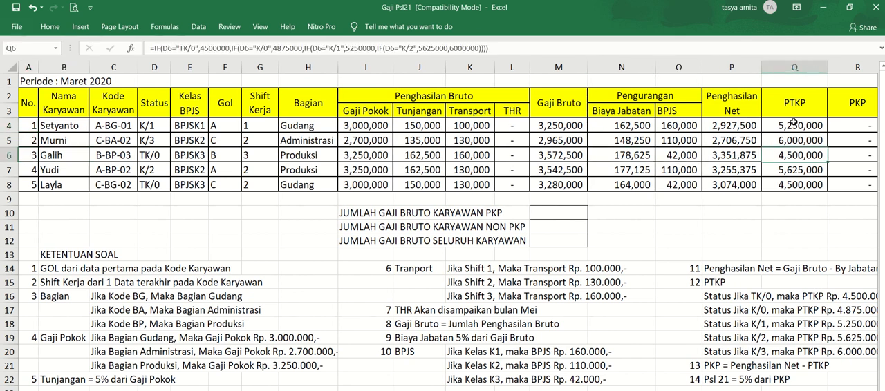
{"action": "key", "text": "Left"}
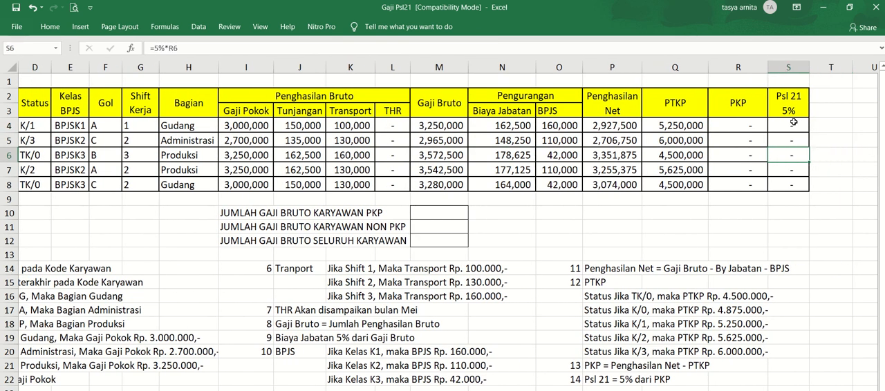
{"action": "key", "text": "Left"}
{"action": "key", "text": "Left"}
{"action": "key", "text": "Left"}
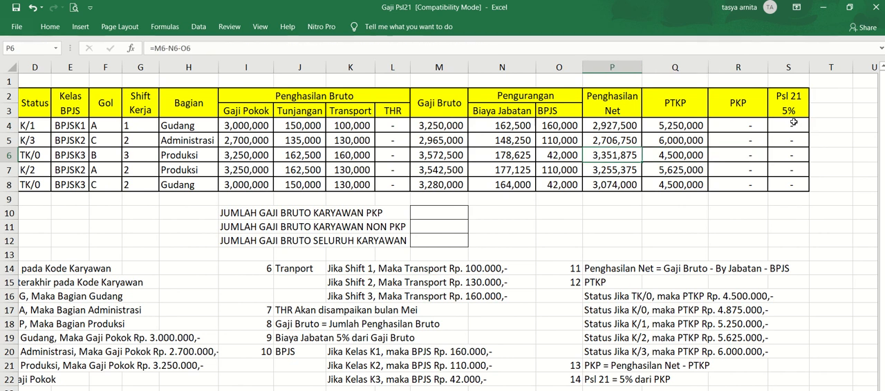
{"action": "key", "text": "Left"}
{"action": "key", "text": "Left"}
{"action": "key", "text": "Left"}
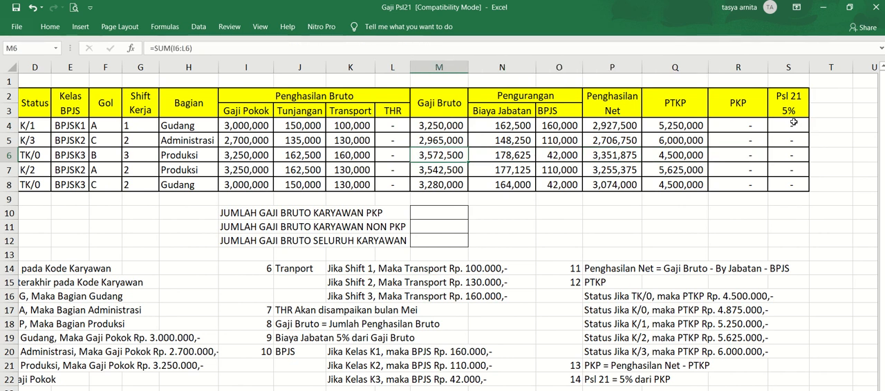